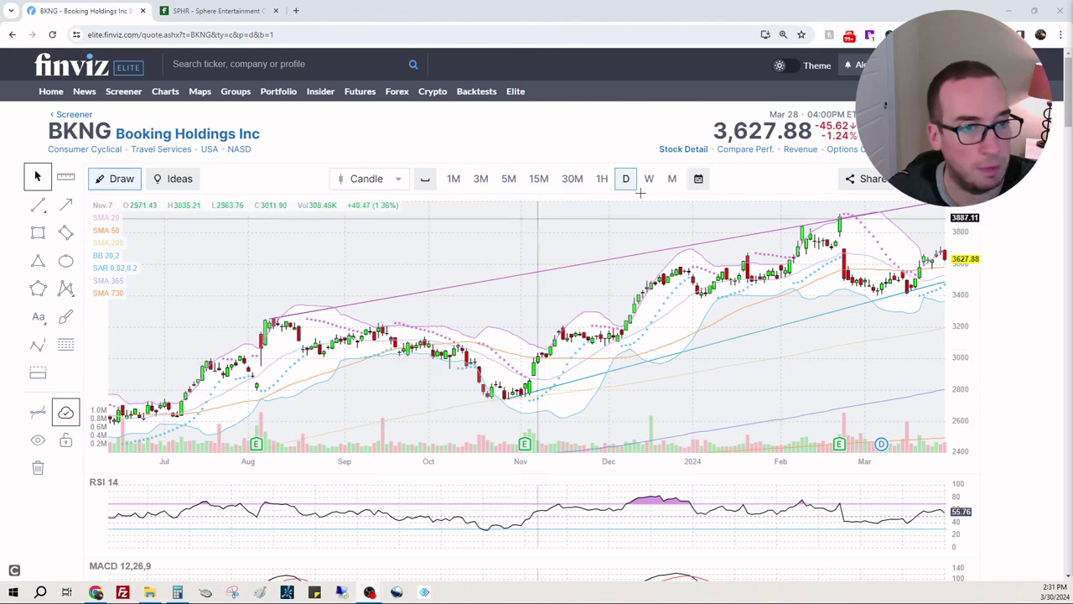
Step: Switch BKNG's chart to the monthly timeframe and scroll past the indicator panels to the fundamentals
left_click(672, 181)
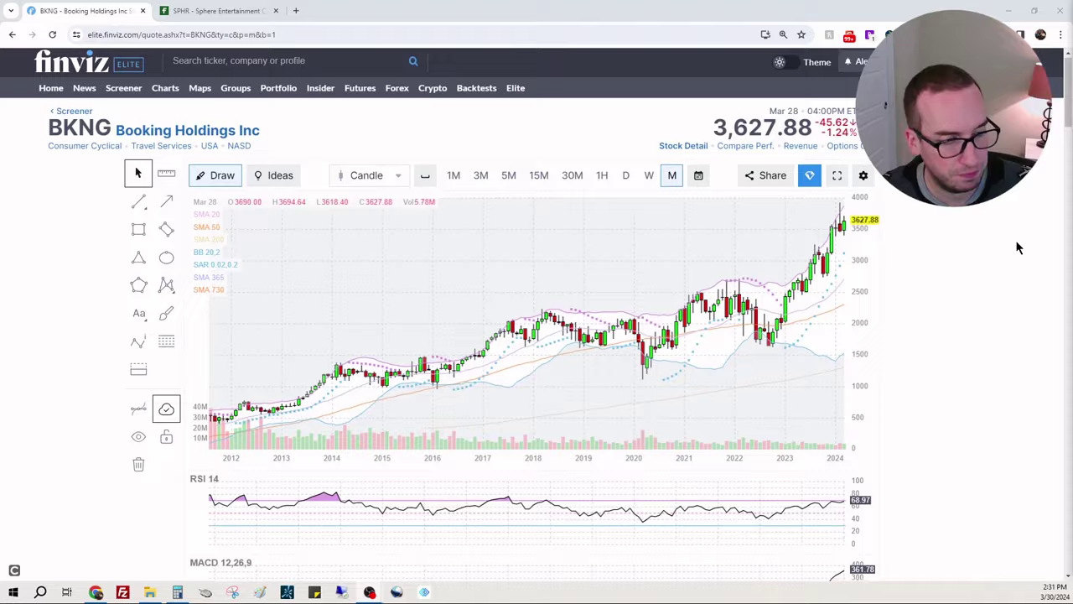
scroll(1015, 240, "down", 3)
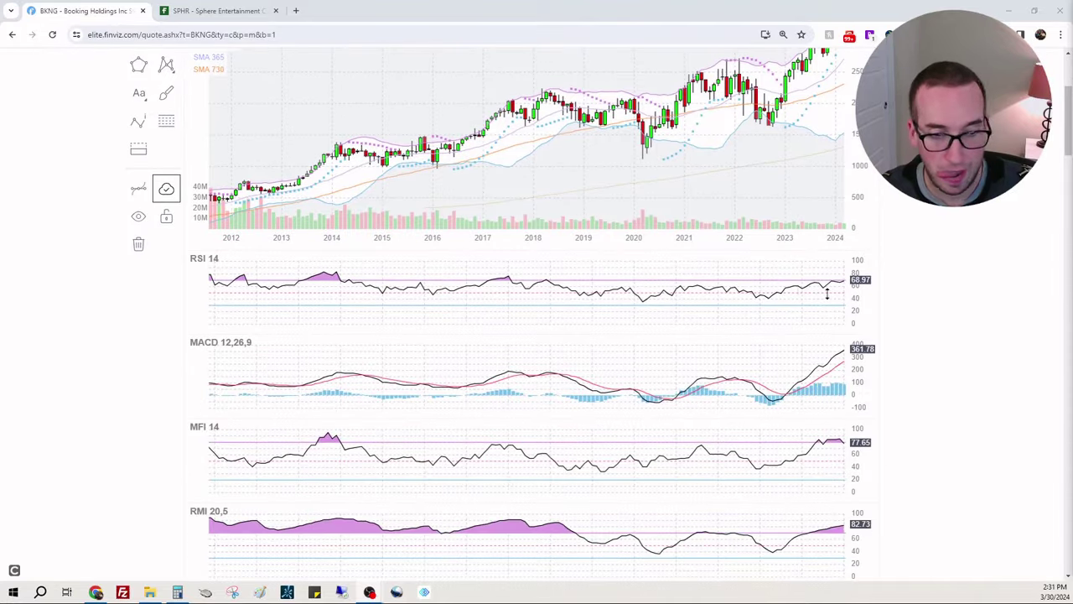
scroll(537, 312, "down", 3)
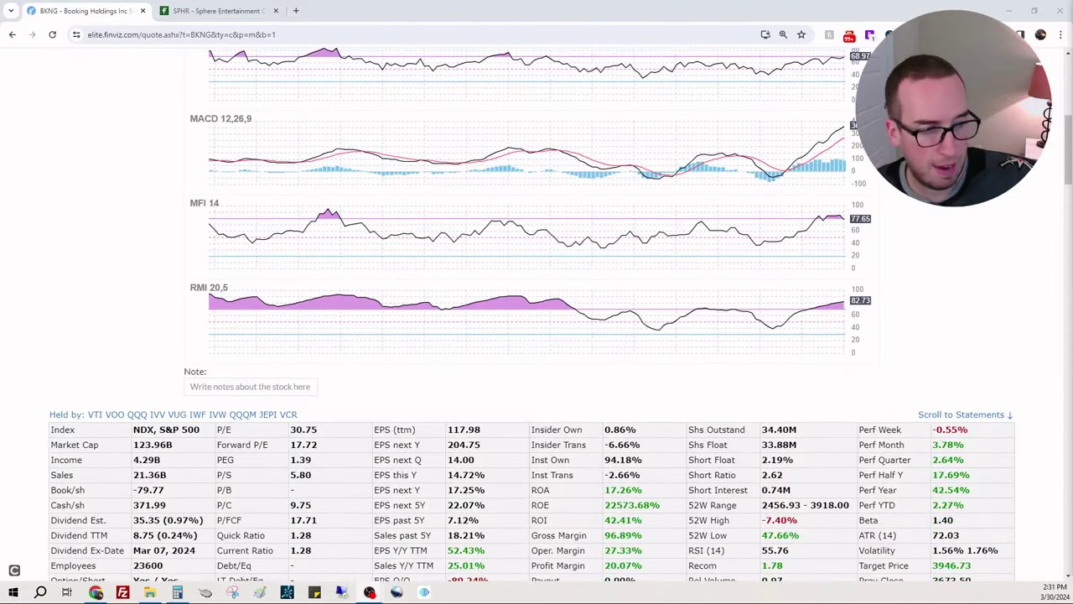
Step: Review the EPS/Sales charts and ratings, select the 33.88M share float, and open Calculator
scroll(613, 403, "down", 2)
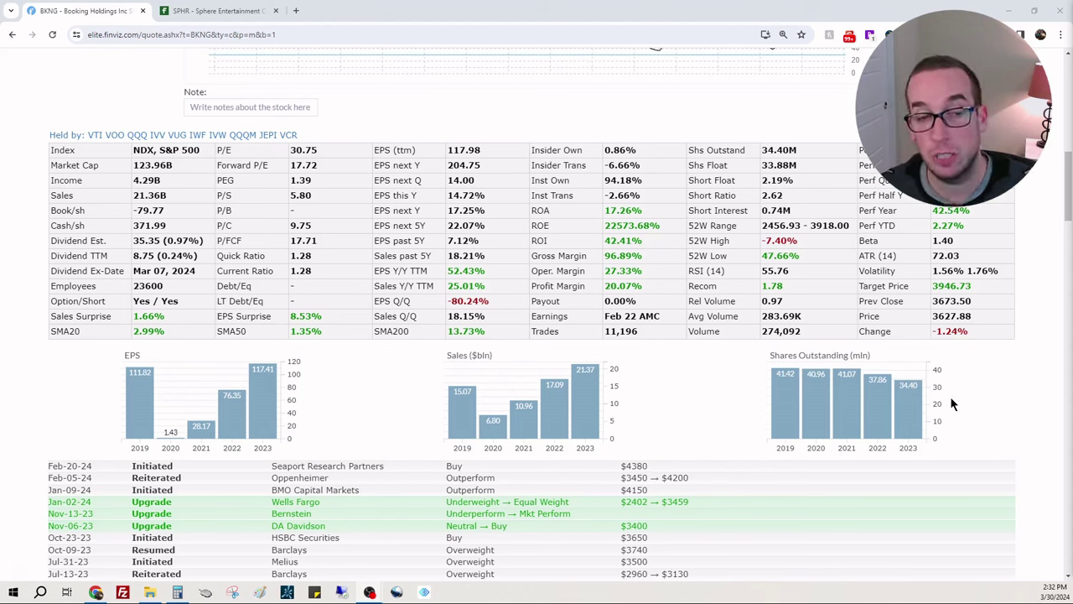
double_click(784, 165)
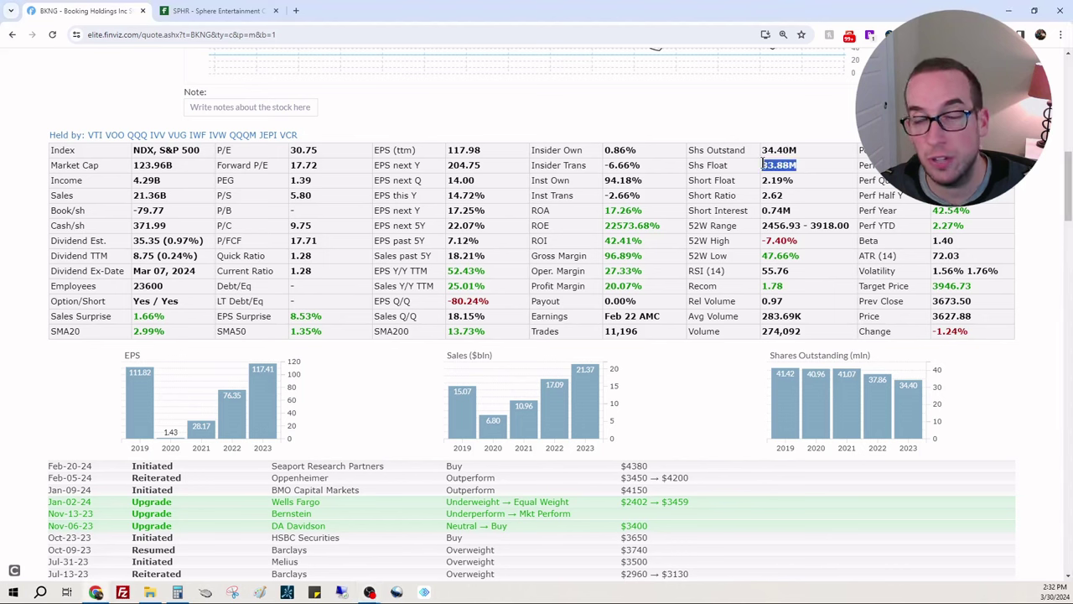
key("alt+Tab")
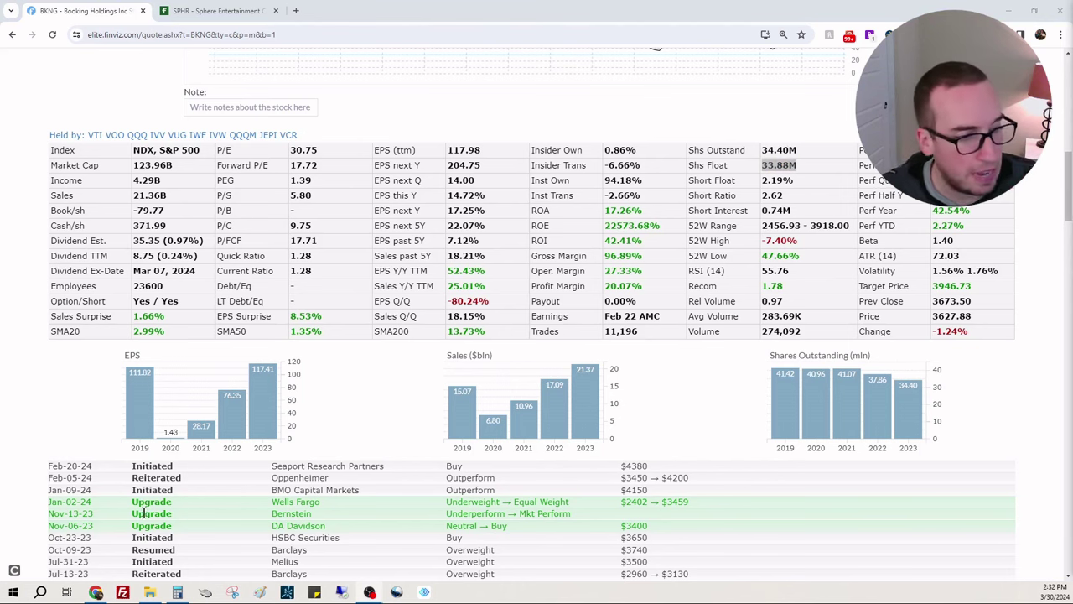
left_click(179, 594)
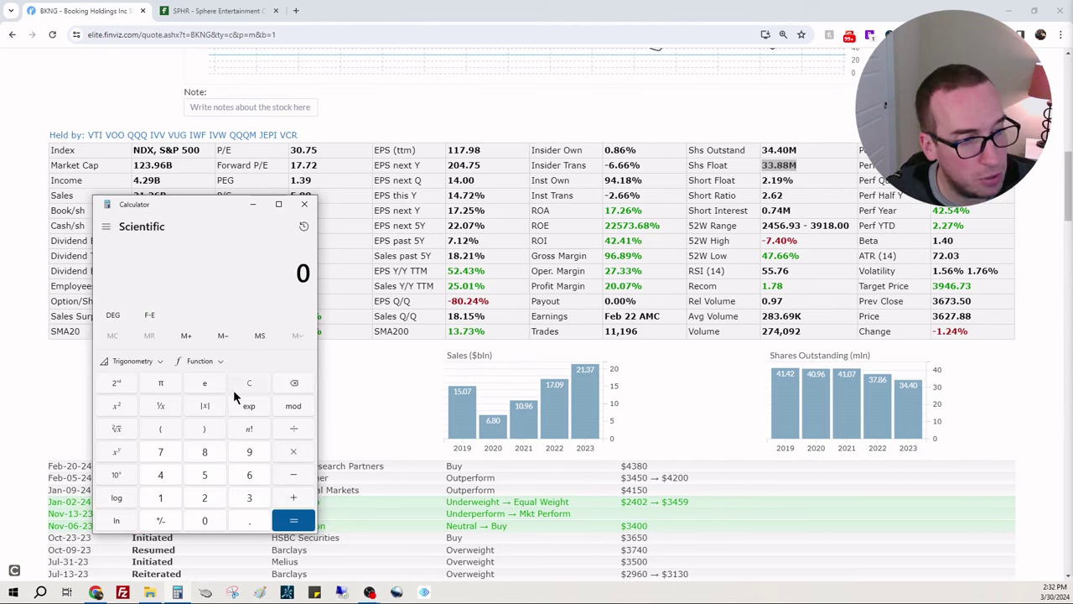
Step: Move Calculator aside and sum 123,960,000,000 + 4,290,000,000 + 21,360,000,000 to get 149,610,000,000
left_click_drag(222, 205, 549, 126)
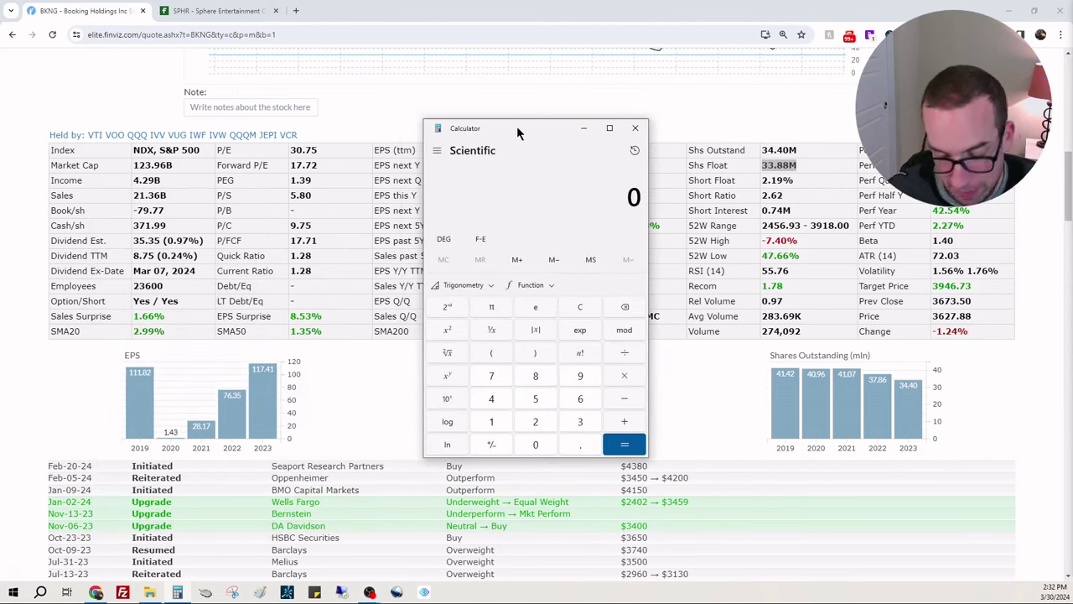
type("123,")
type("960,000,00")
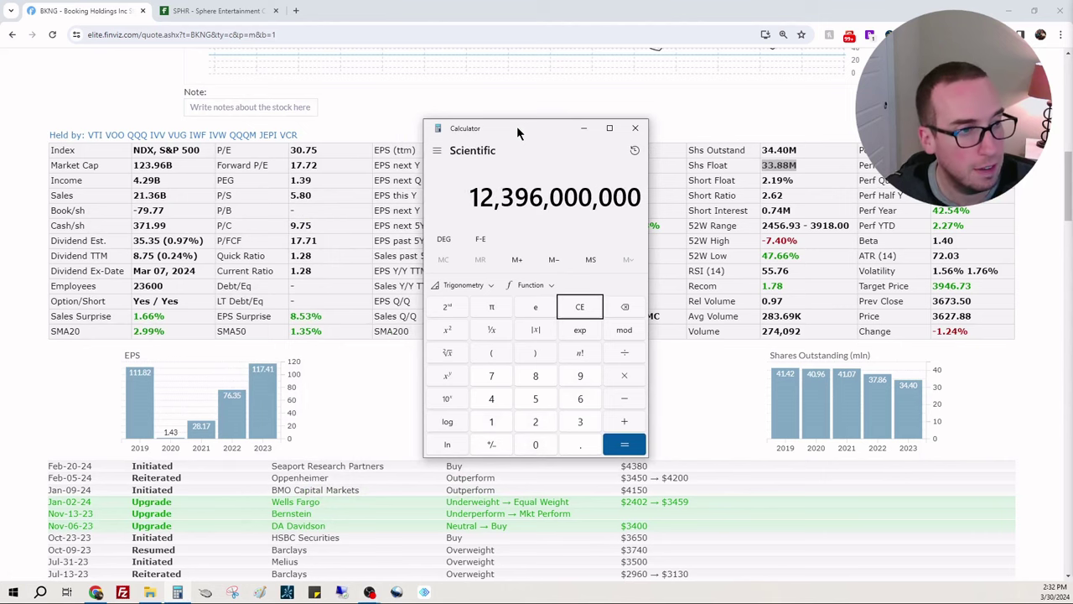
type("0")
key("plus")
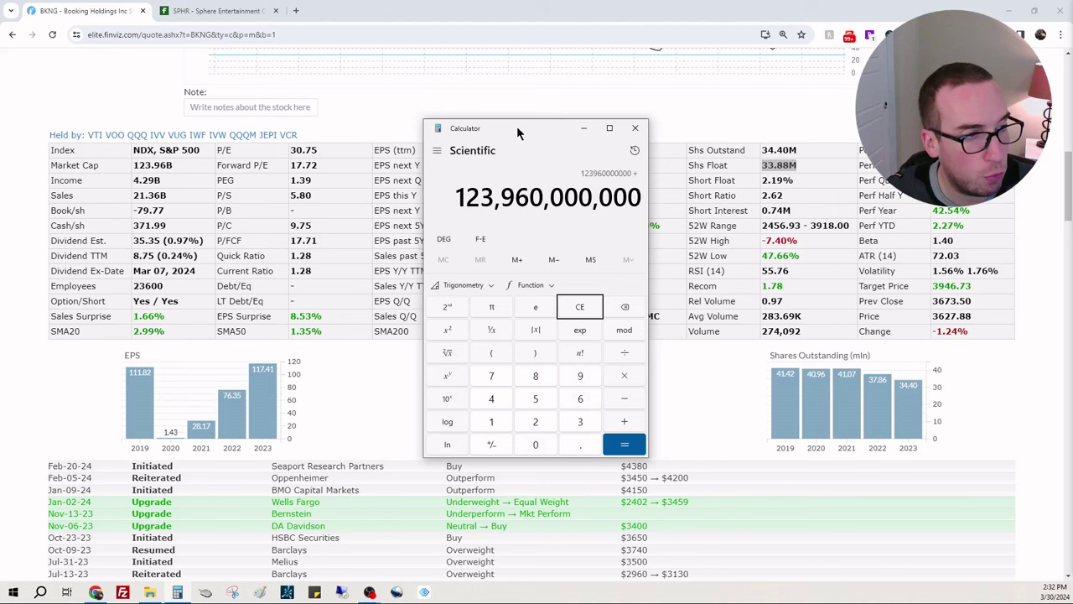
type("4,290,000,00")
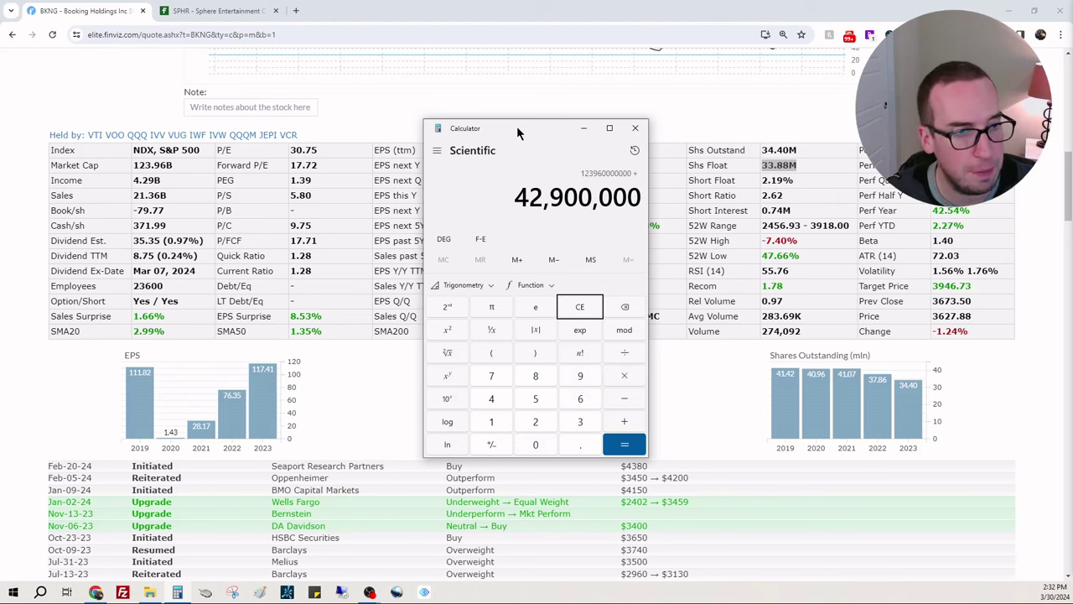
type("0")
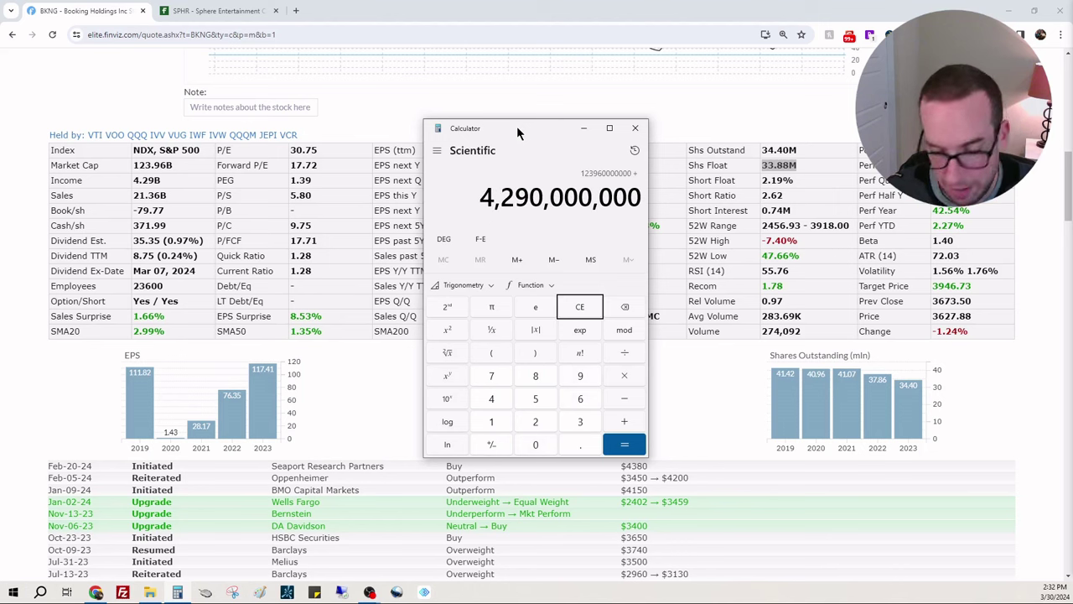
key("plus")
type("213")
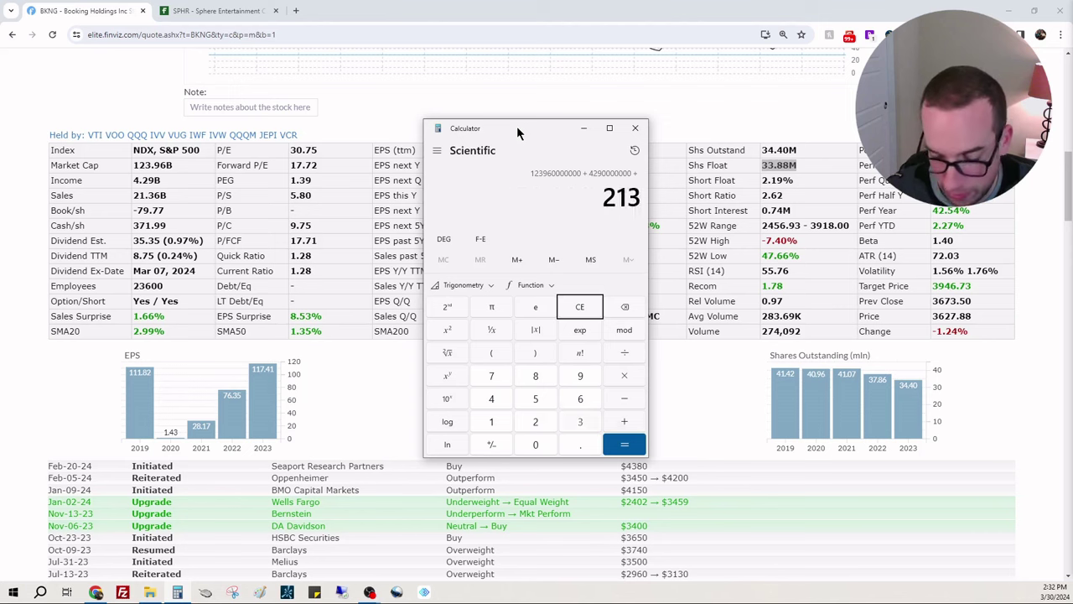
type("6000000")
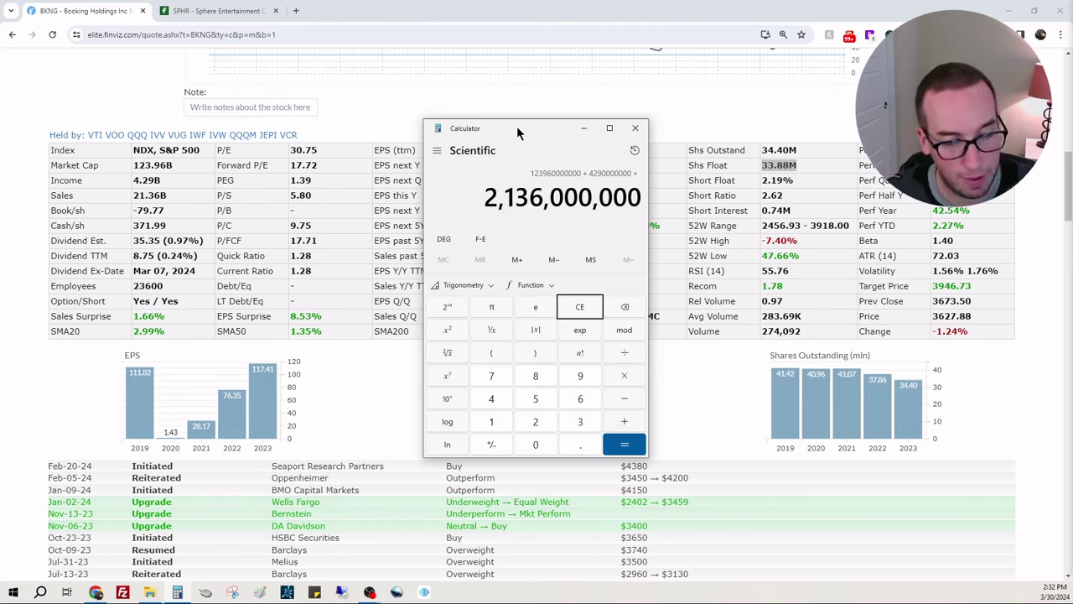
type("0")
key("Return")
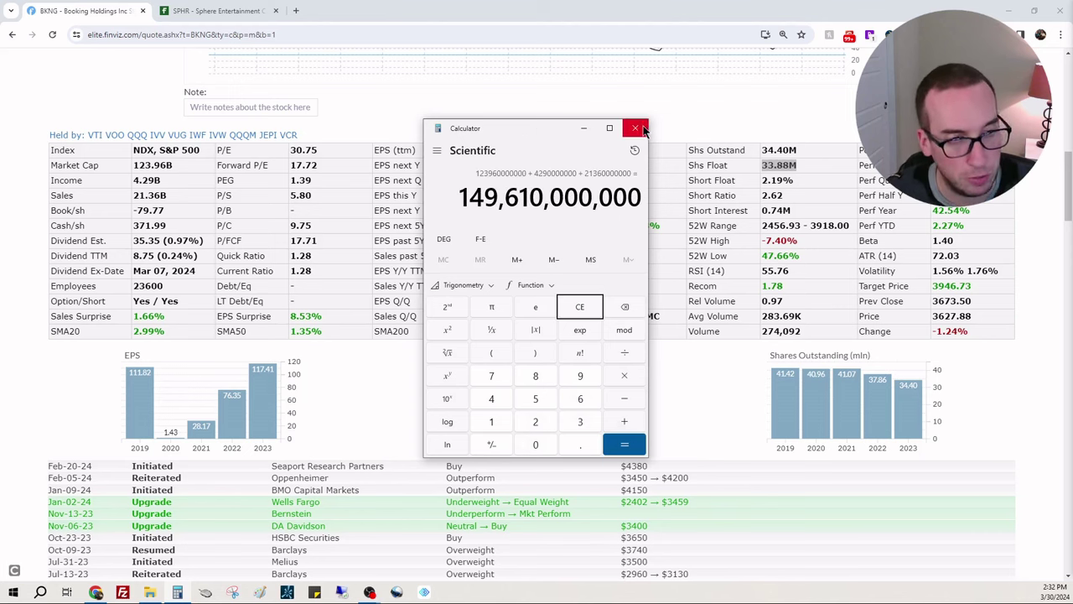
Step: Show BKNG's quarterly balance sheet and bring Calculator back up beside it
scroll(712, 208, "down", 15)
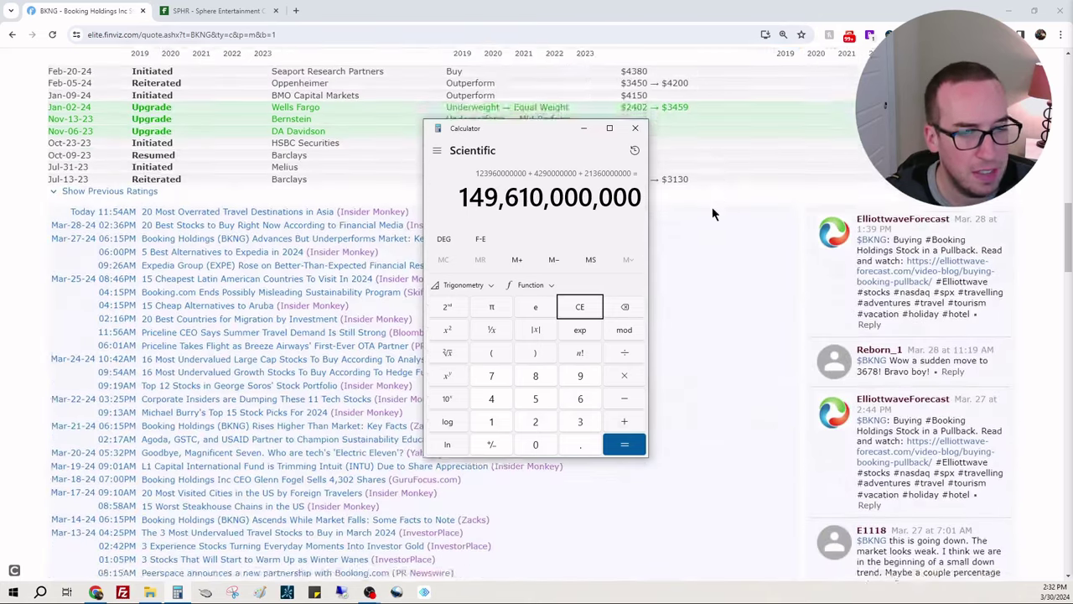
scroll(713, 207, "down", 10)
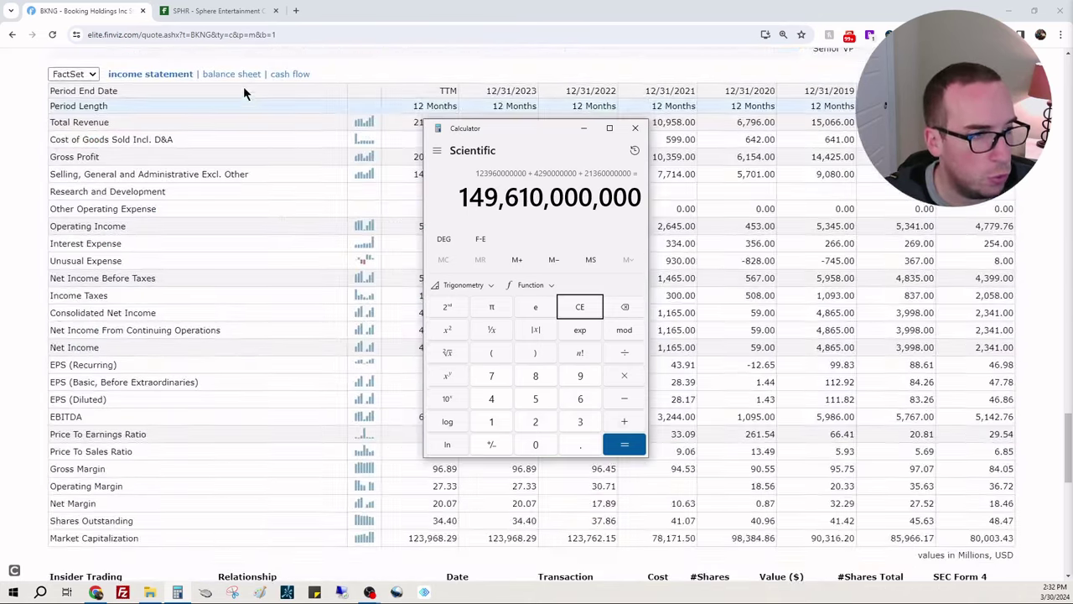
left_click(243, 94)
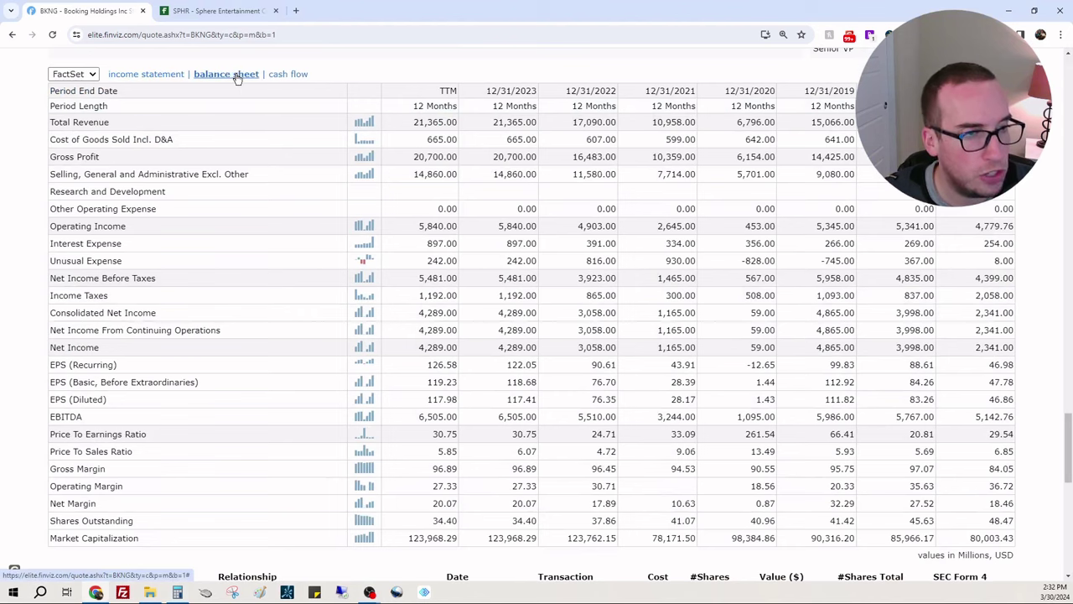
left_click(231, 74)
left_click(990, 74)
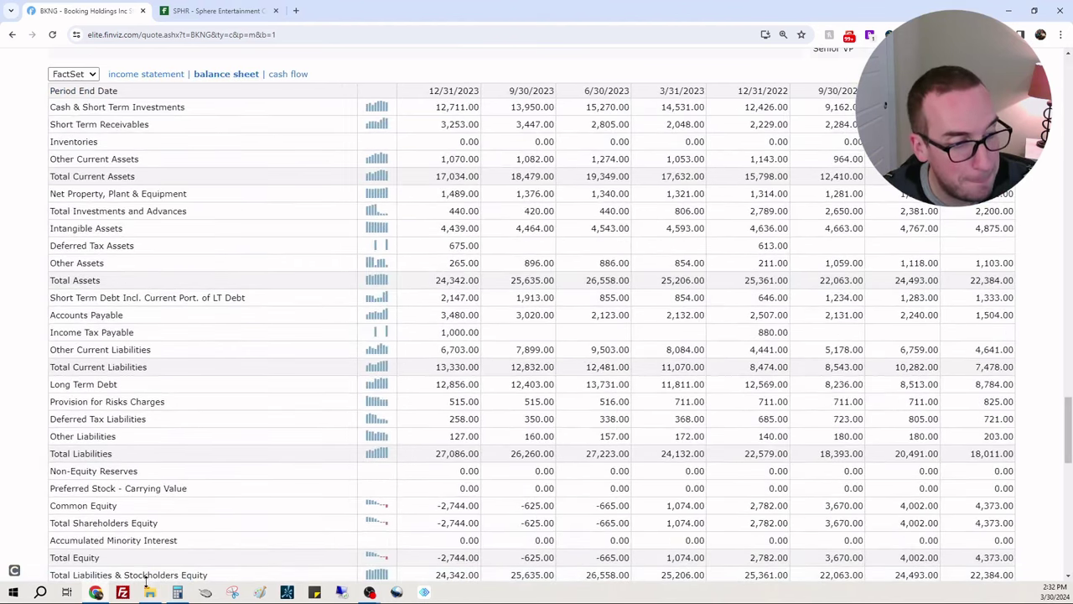
left_click(177, 592)
Step: Move Calculator right of the table and add 12,711,000,000 of cash and short-term investments
left_click_drag(524, 124, 697, 119)
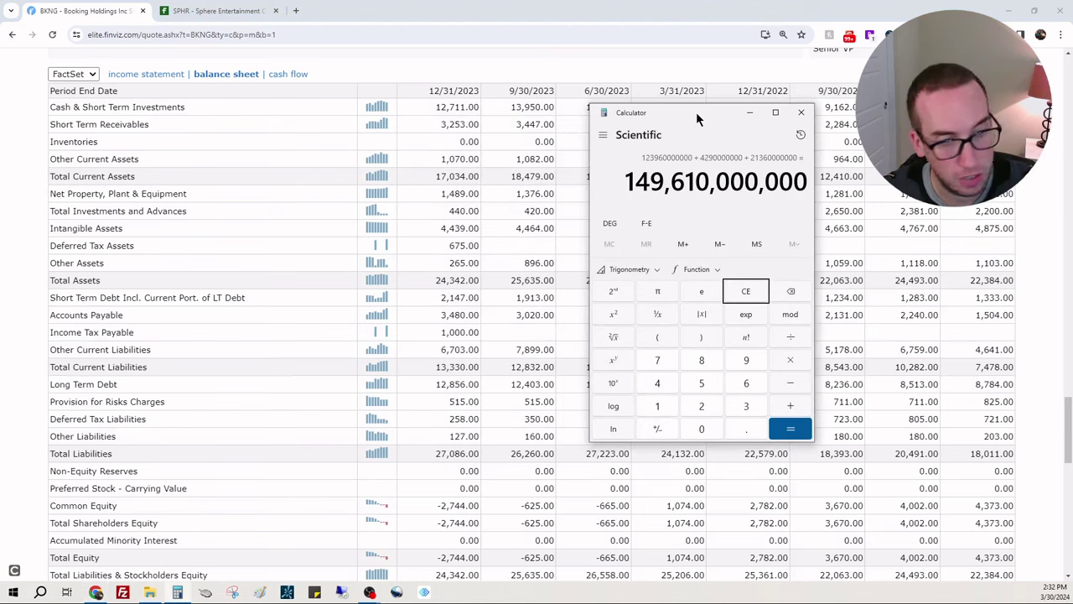
type("+12711000000")
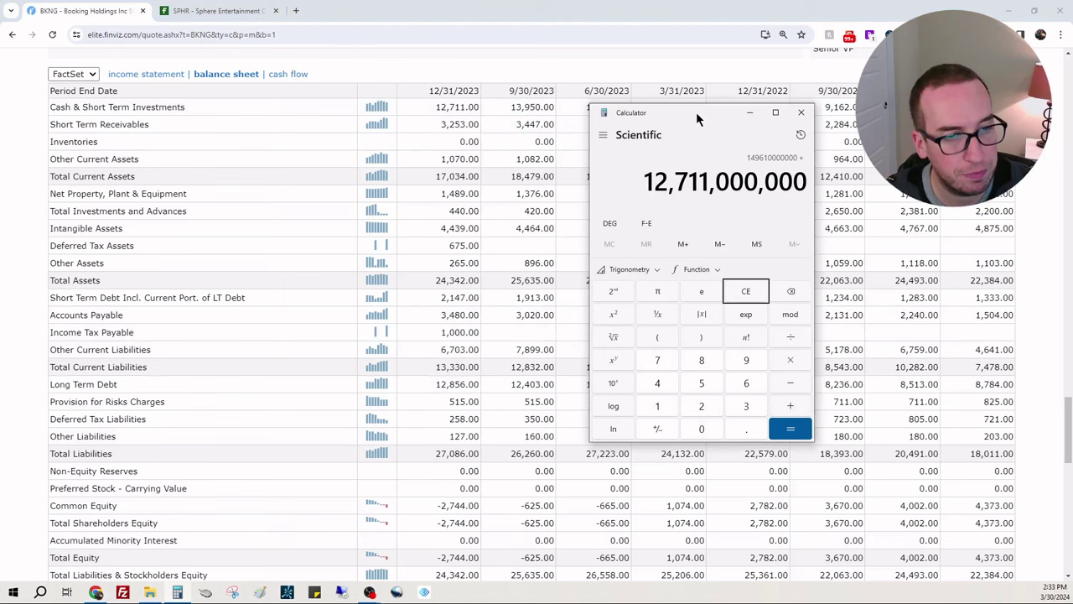
key("Return")
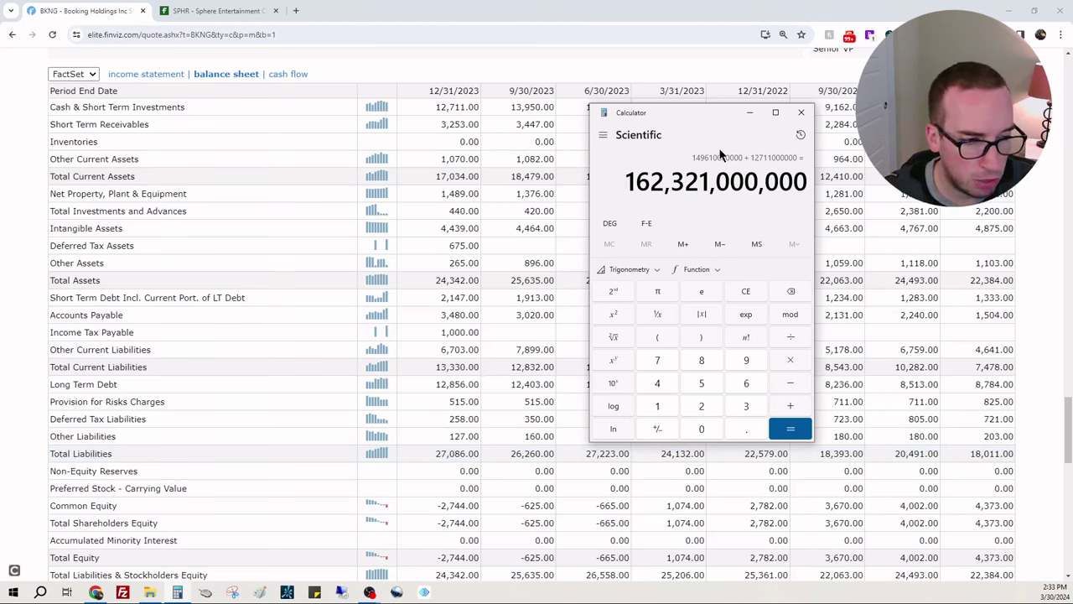
Step: Subtract 12,856,000,000 of long-term debt from the total, giving 149,465,000,000
key("plus")
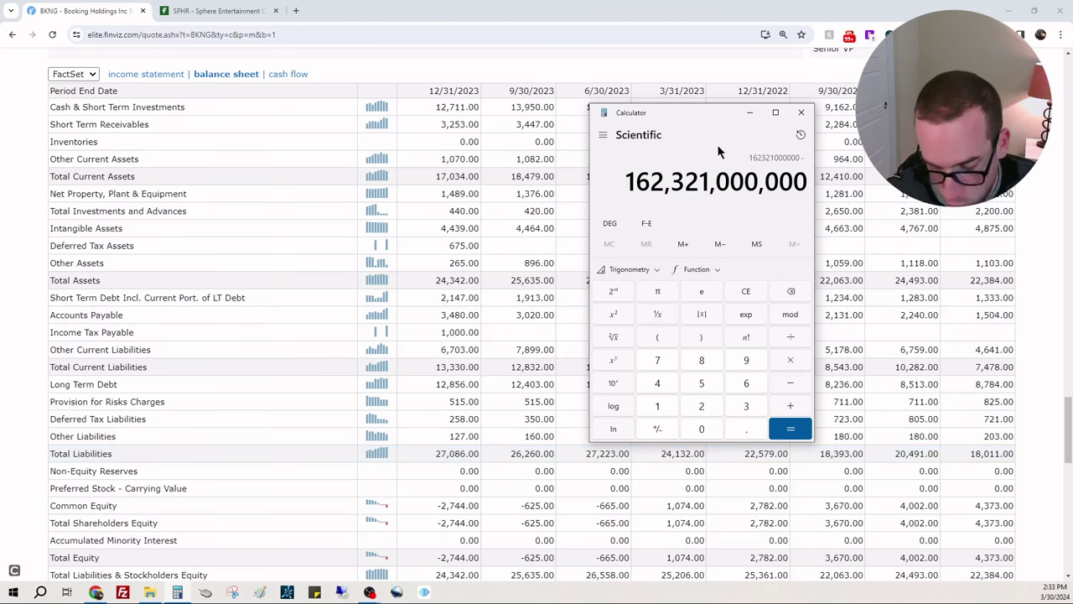
type("12")
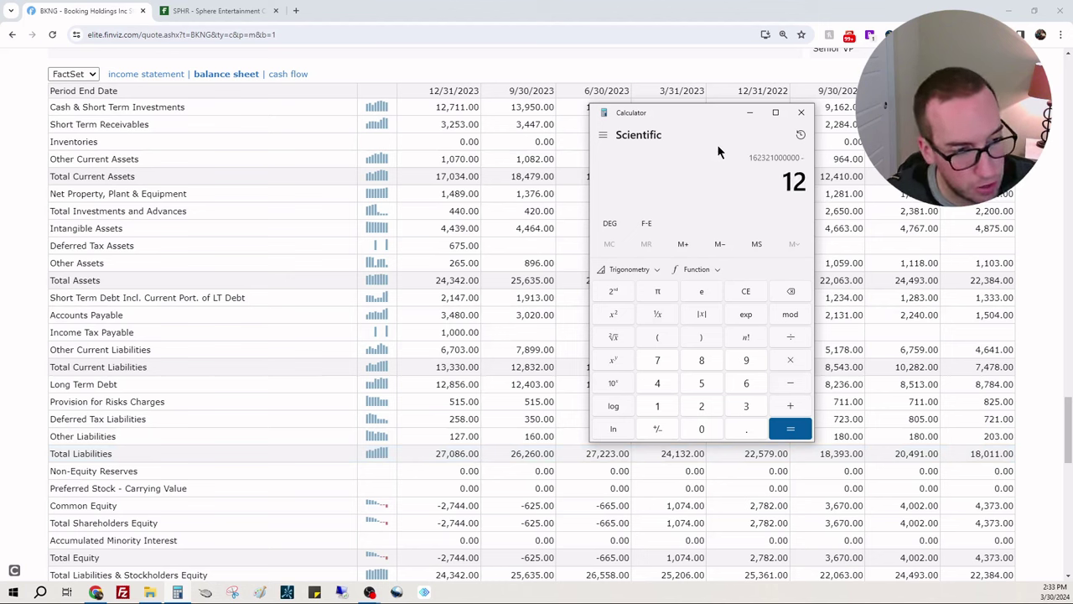
type("8560000")
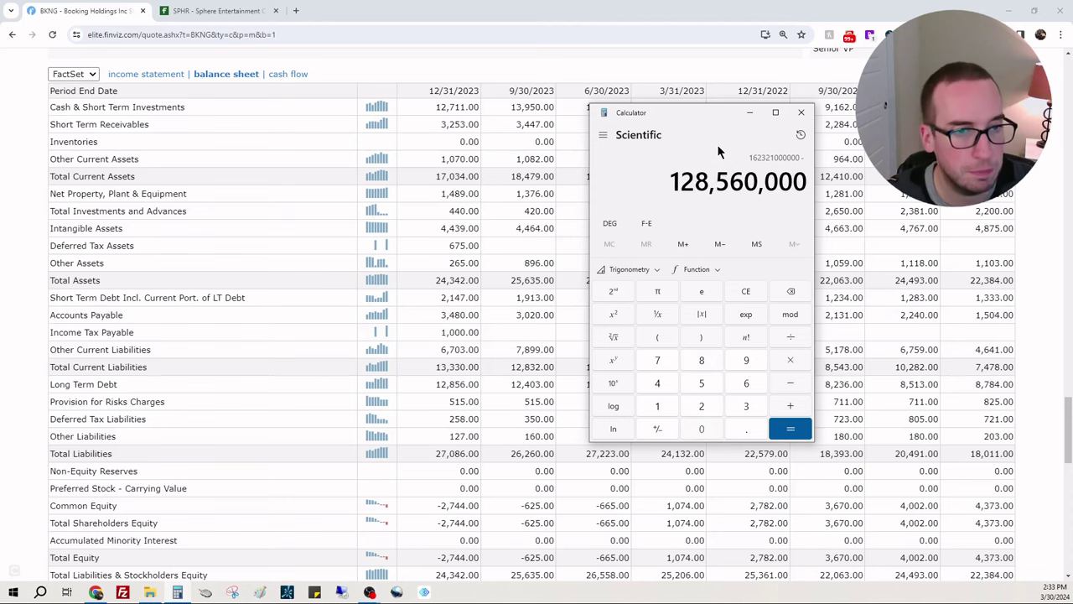
type("00")
key("Return")
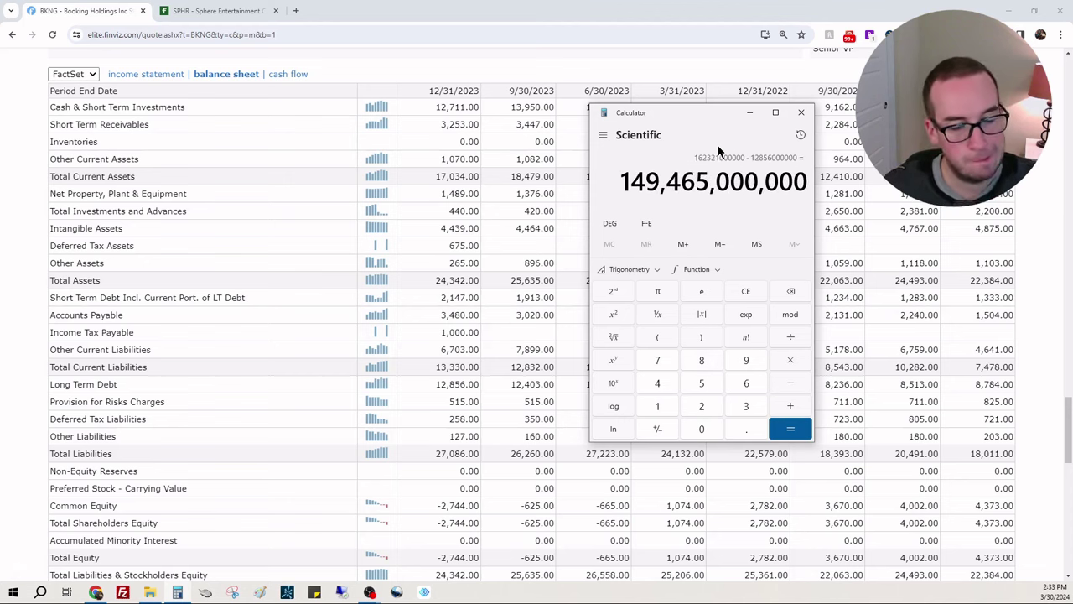
Step: Scroll back from the balance sheet past the news headlines to the fundamentals (price 3627.88, target 3946.73)
left_click(522, 298)
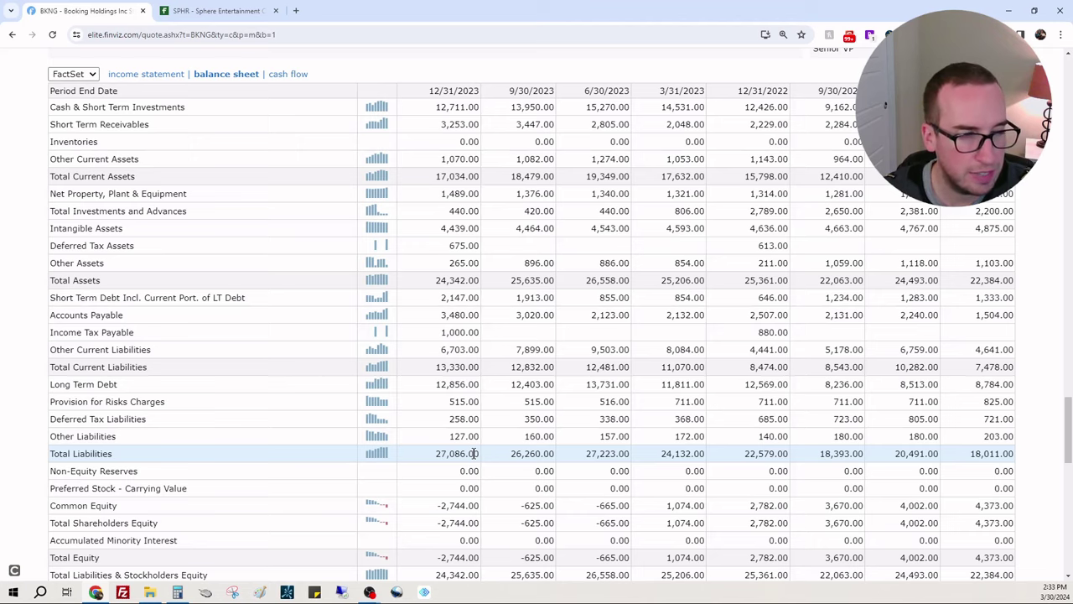
scroll(521, 416, "up", 15)
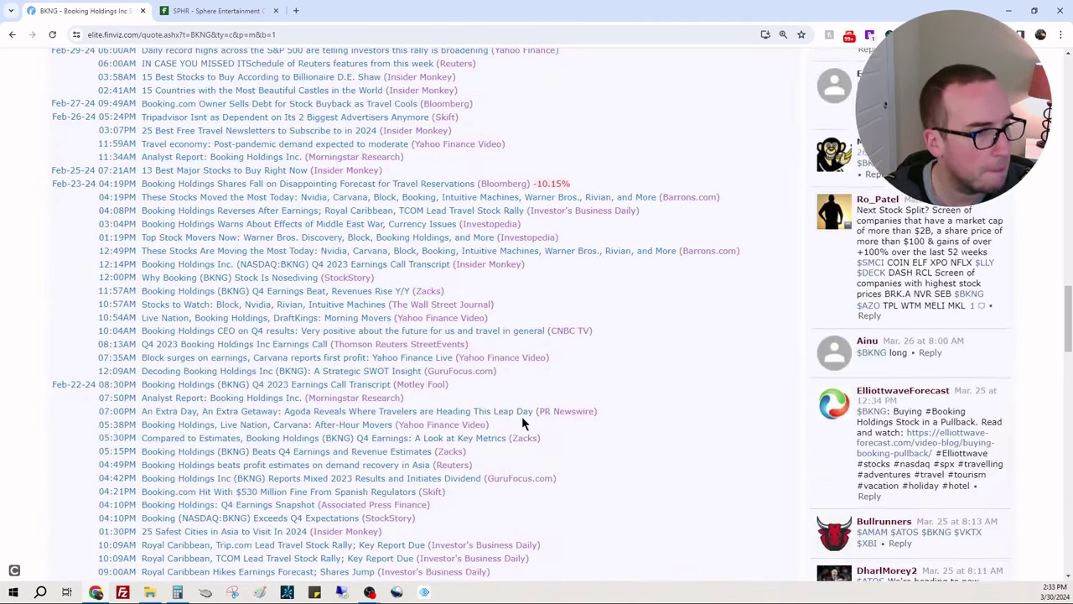
scroll(522, 416, "up", 10)
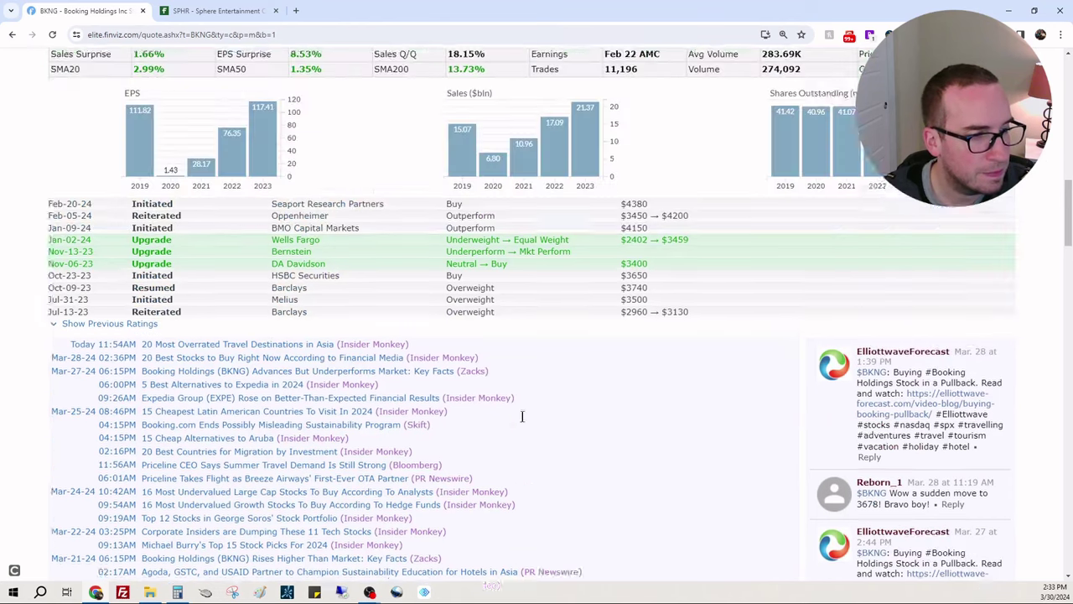
scroll(522, 416, "up", 2)
scroll(622, 212, "down", 10)
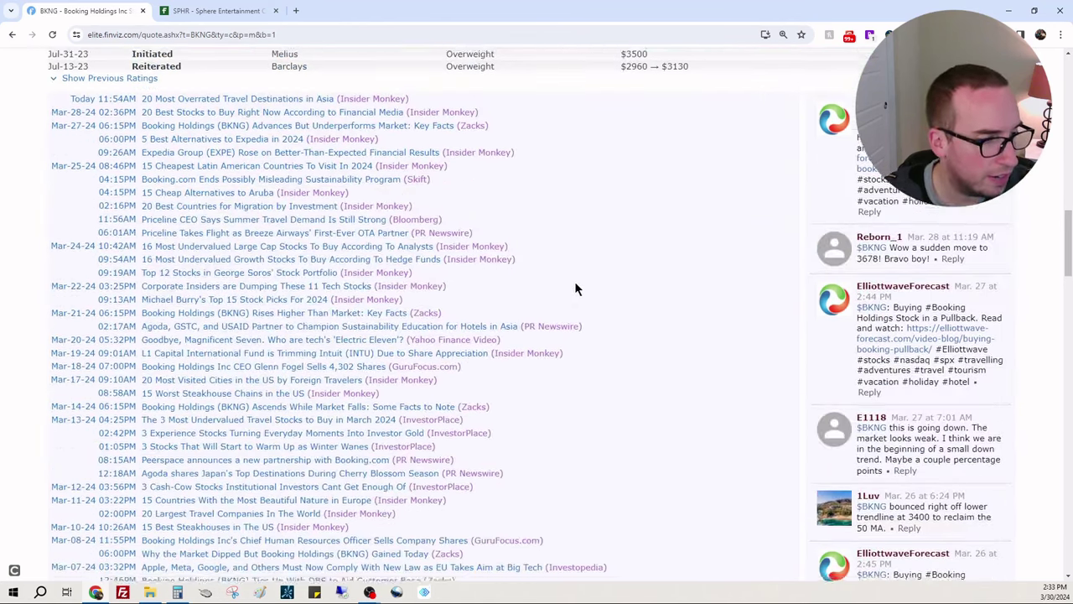
scroll(368, 394, "down", 1)
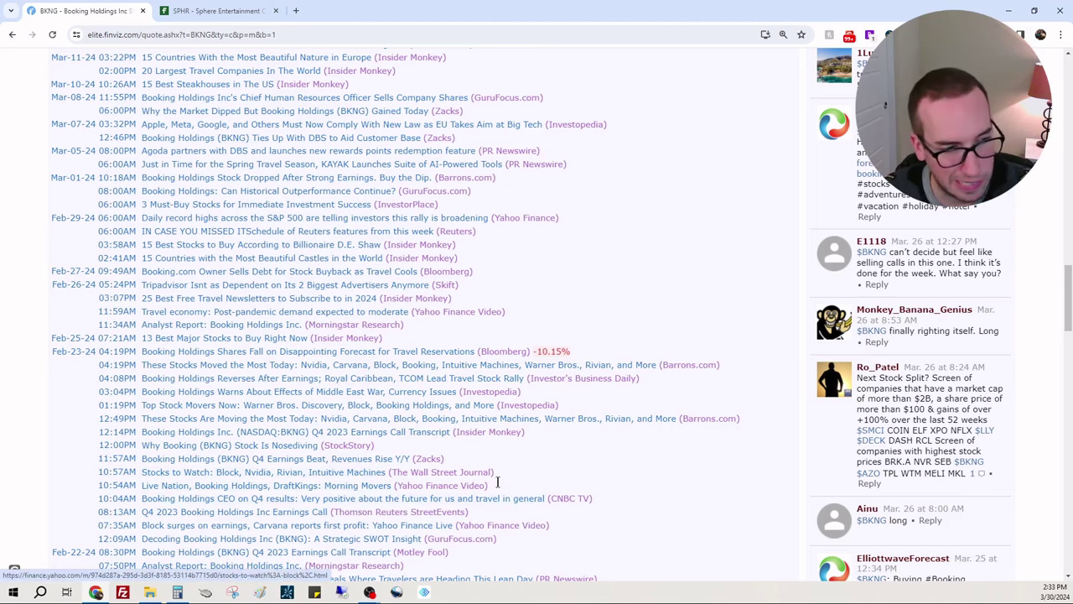
scroll(508, 482, "down", 1)
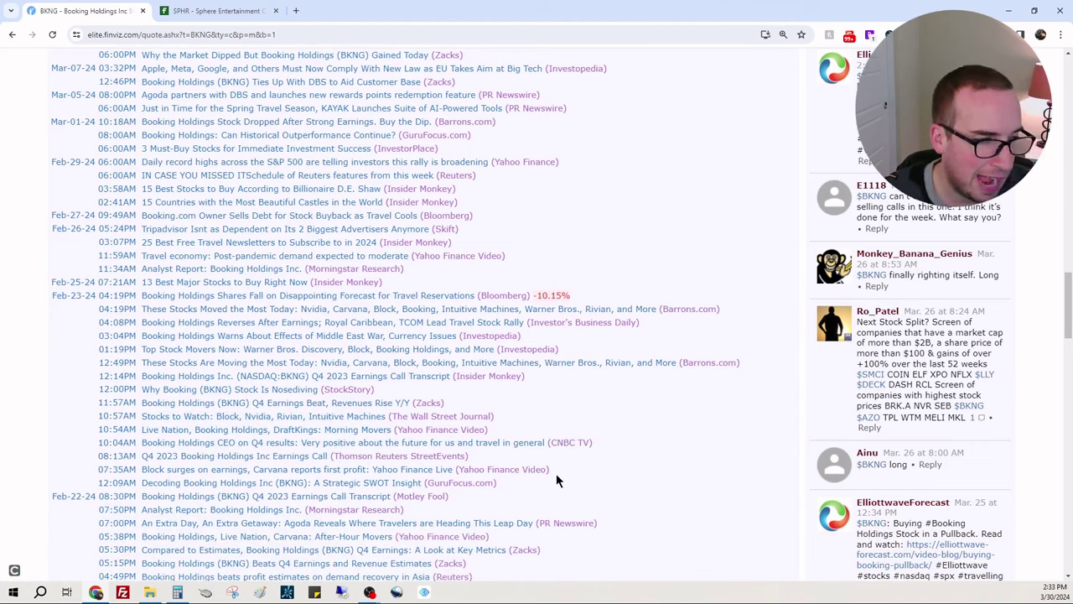
scroll(556, 473, "up", 20)
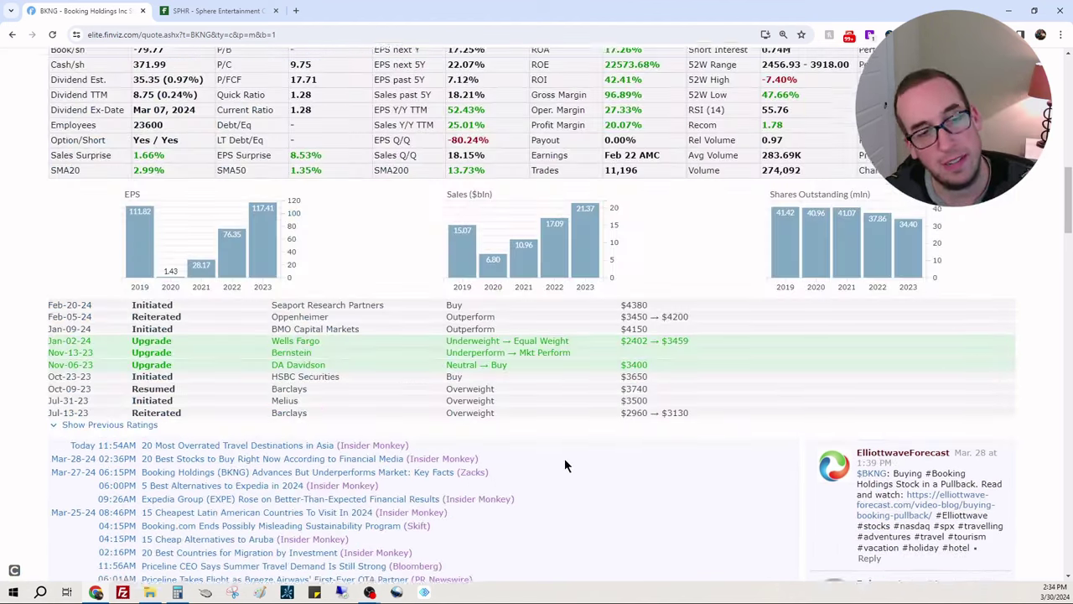
scroll(564, 466, "up", 3)
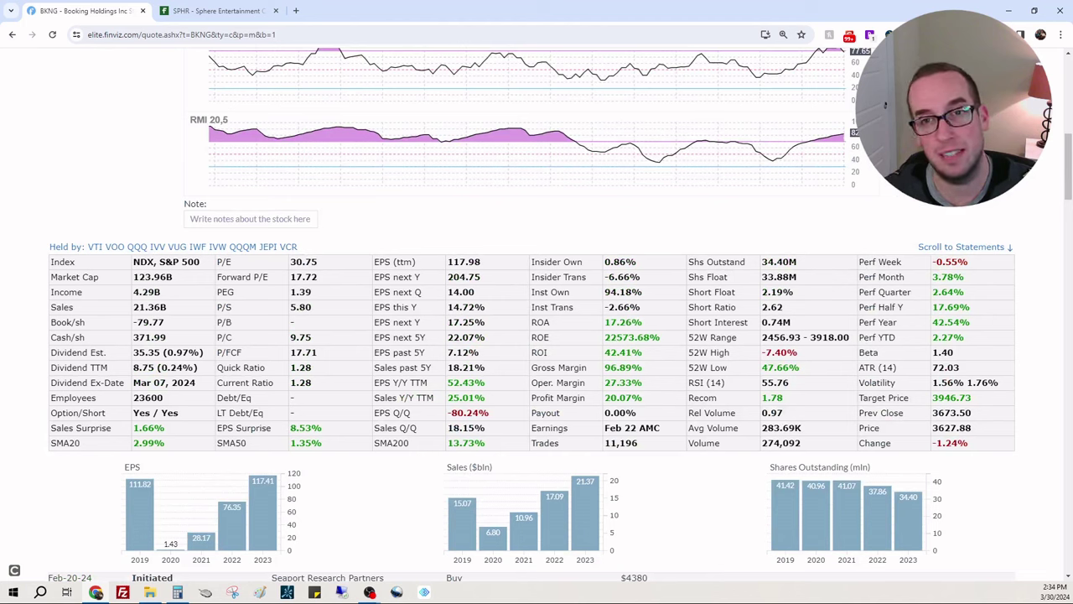
Step: Divide 149,465,000,000 by the 33,880,000 share float, getting about 4,411.60 per share
left_click(178, 592)
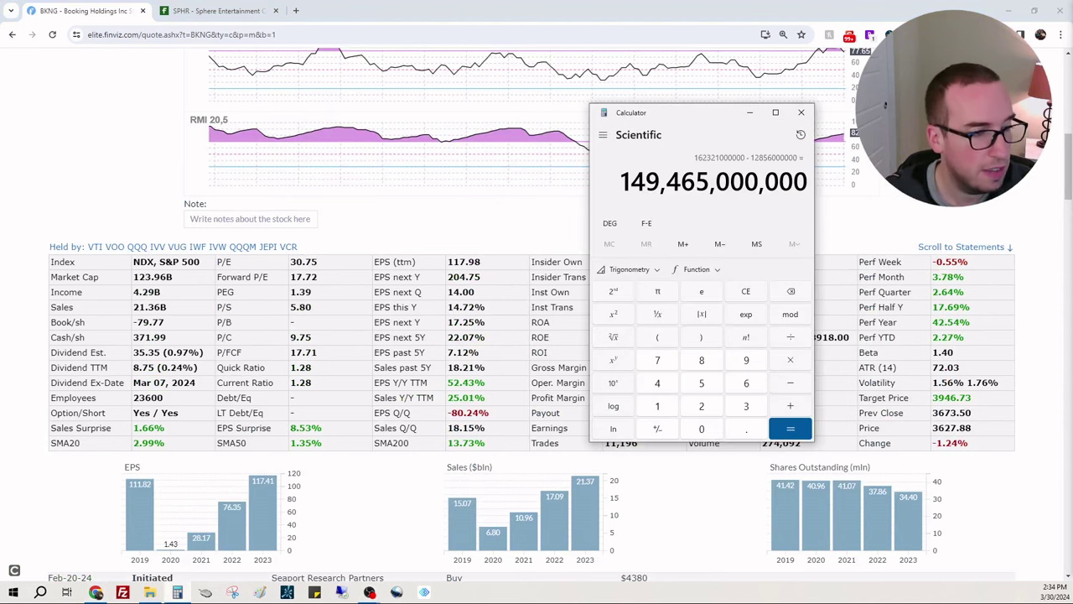
left_click_drag(720, 118, 527, 118)
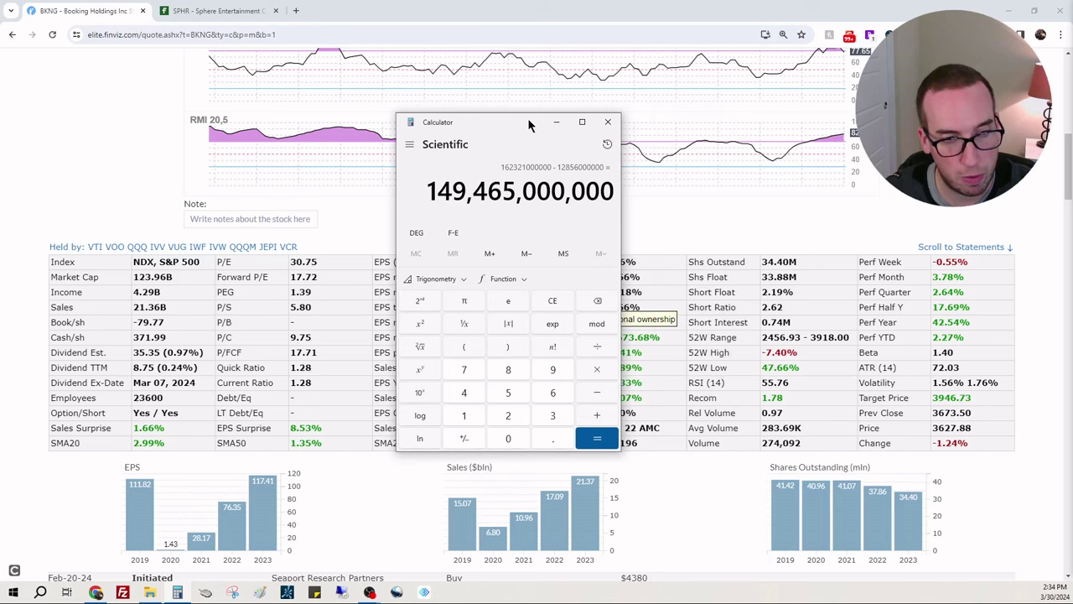
key("slash")
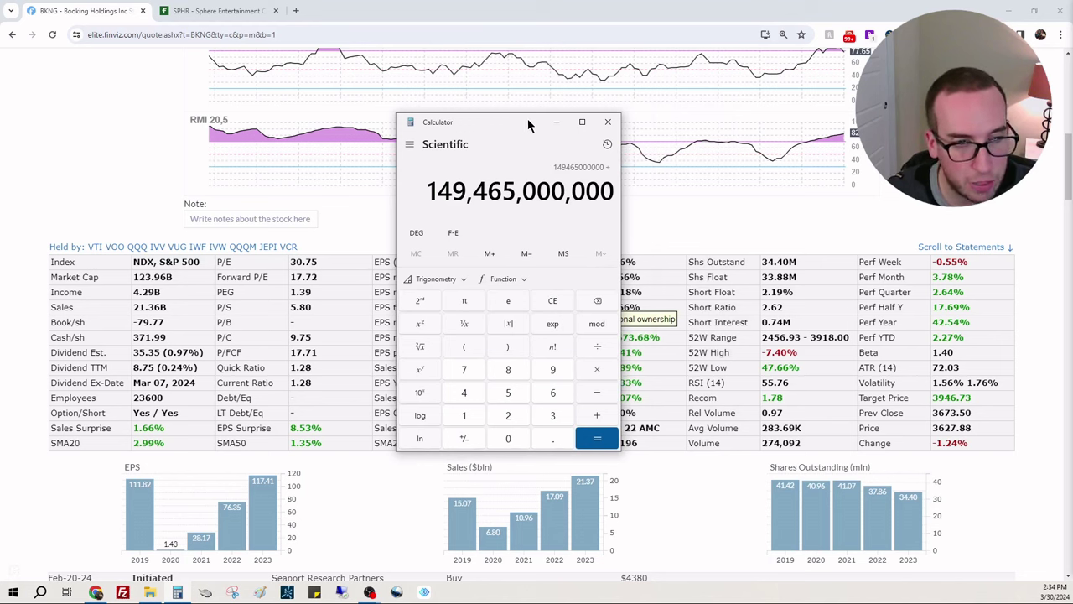
type("33880000")
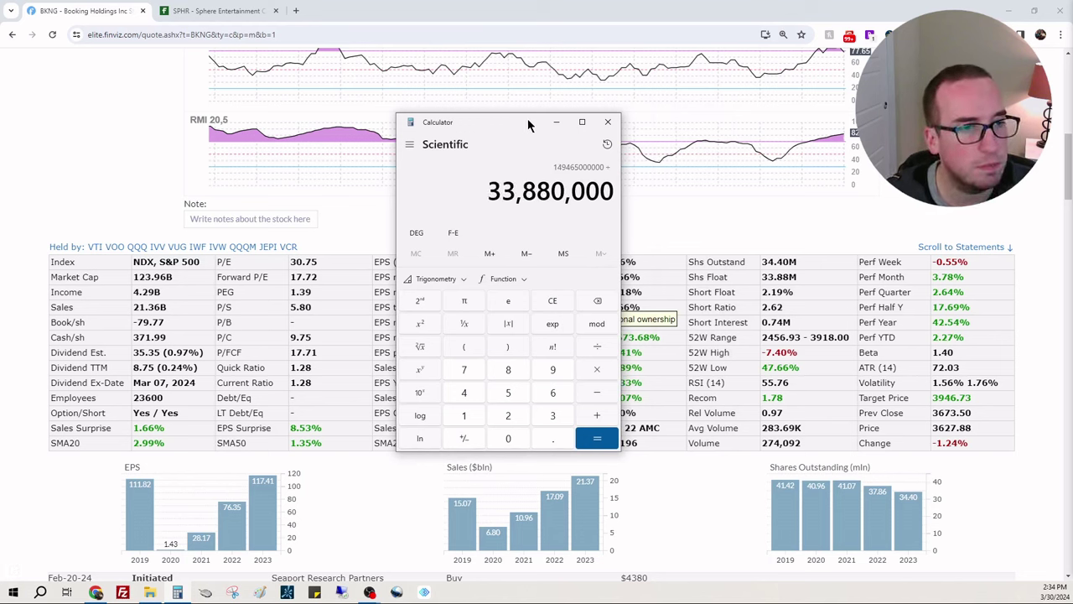
key("Return")
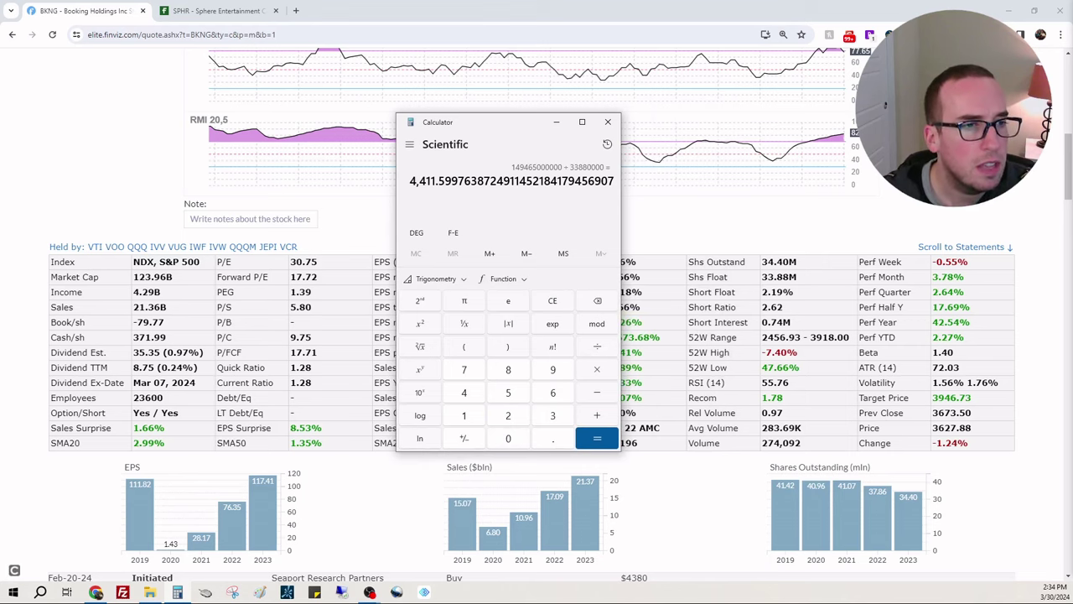
Step: Minimize Calculator and scroll the BKNG page to the analyst ratings
left_click(952, 245)
scroll(952, 245, "up", 6)
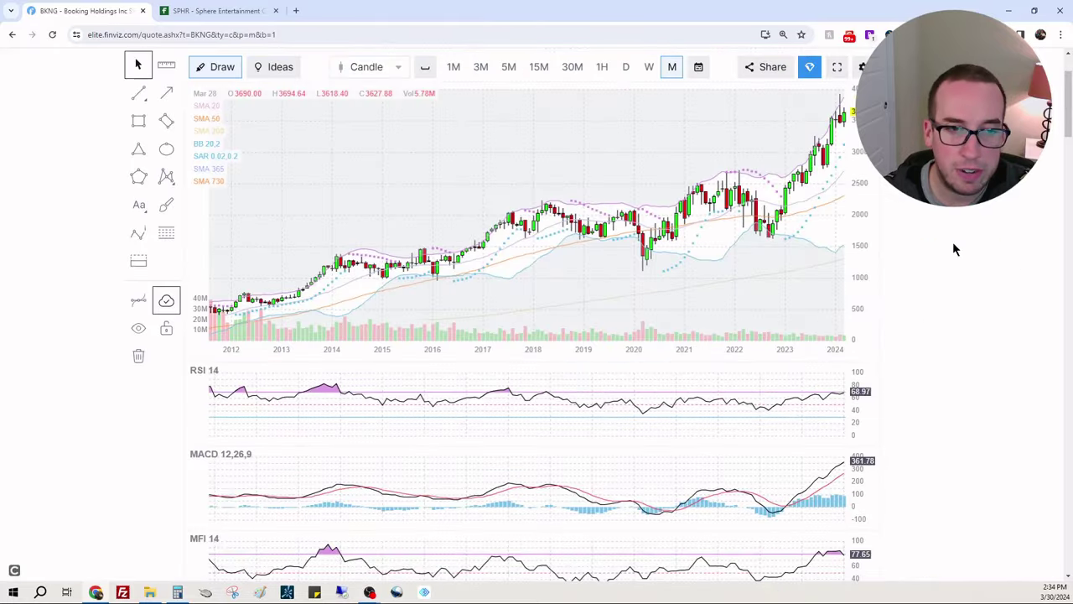
scroll(953, 242, "down", 7)
scroll(960, 234, "down", 1)
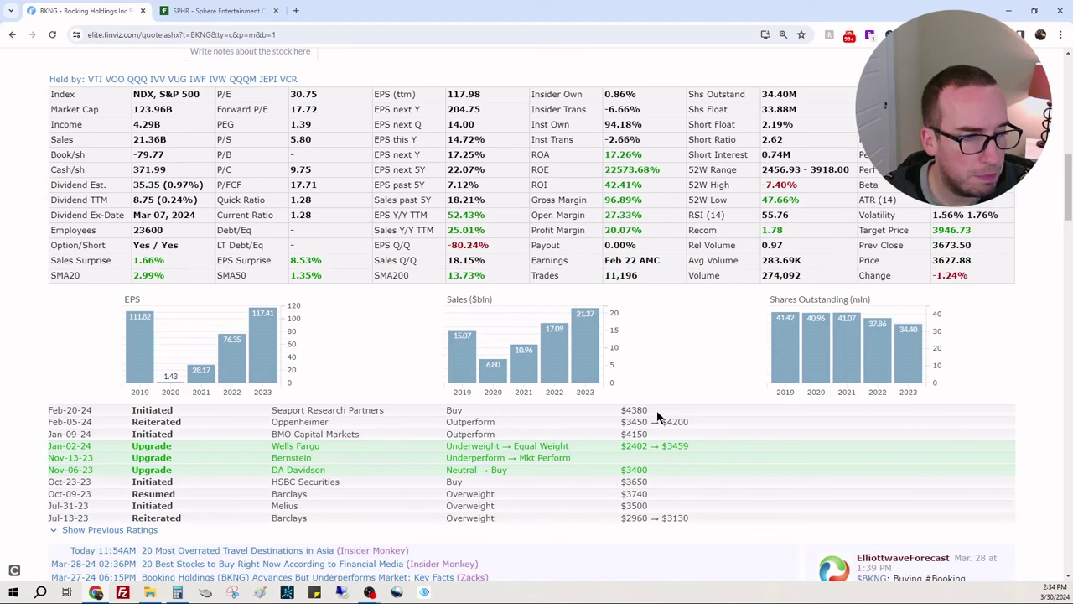
Step: Highlight the $4380 Seaport target, recheck the 4,411.60 Calculator result, and scroll through the indicators
triple_click(658, 411)
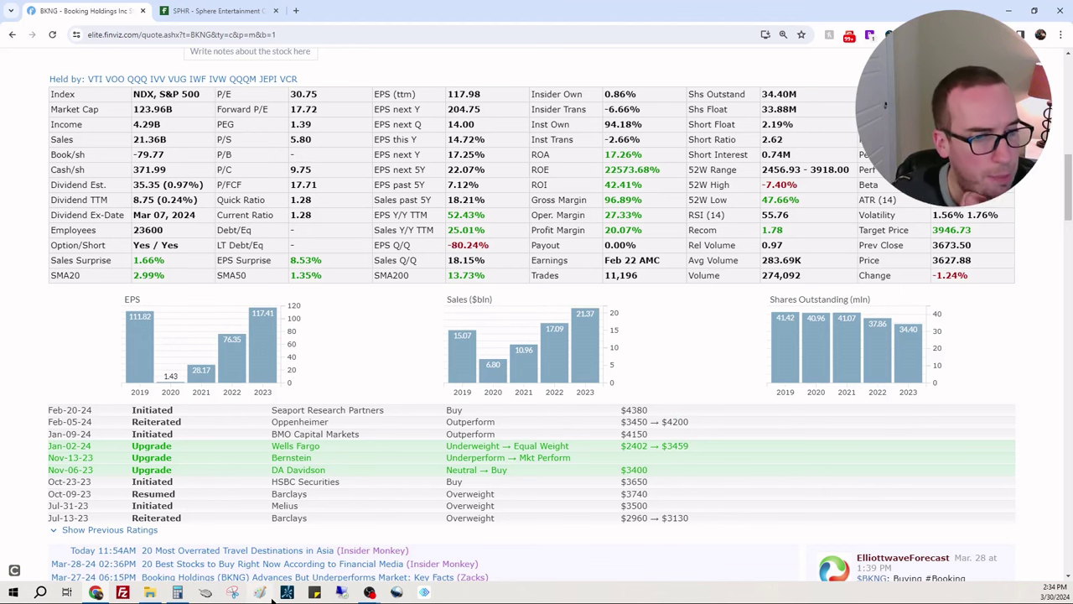
left_click(178, 593)
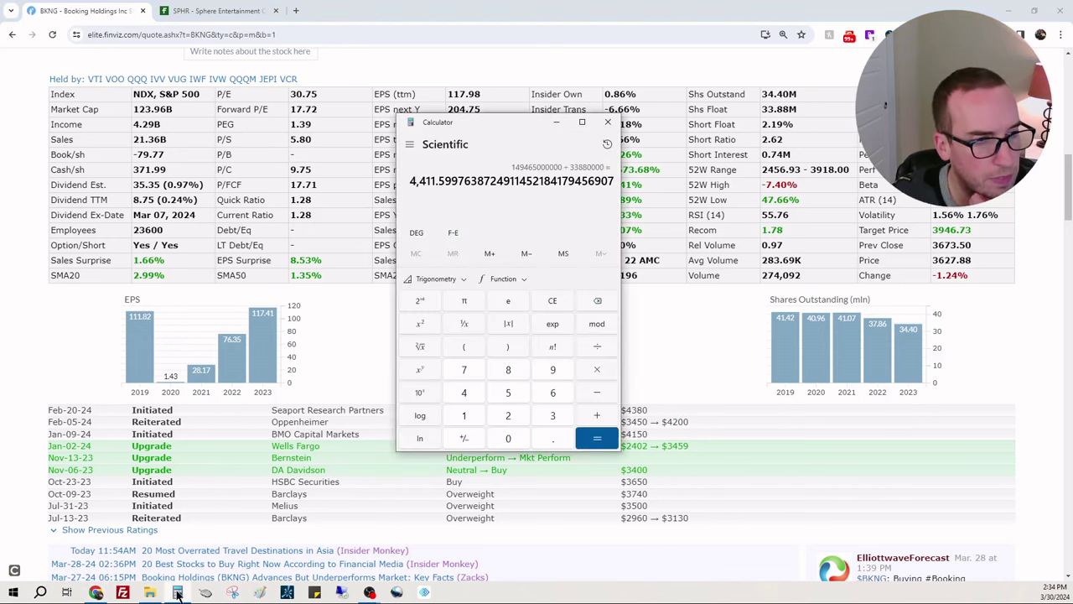
left_click(178, 593)
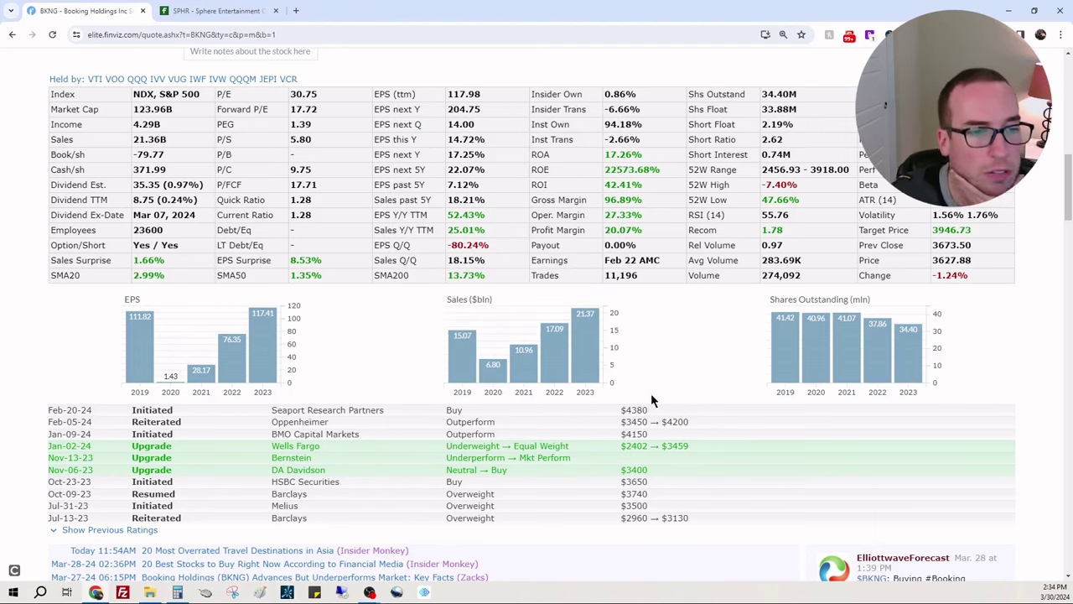
scroll(707, 383, "up", 1)
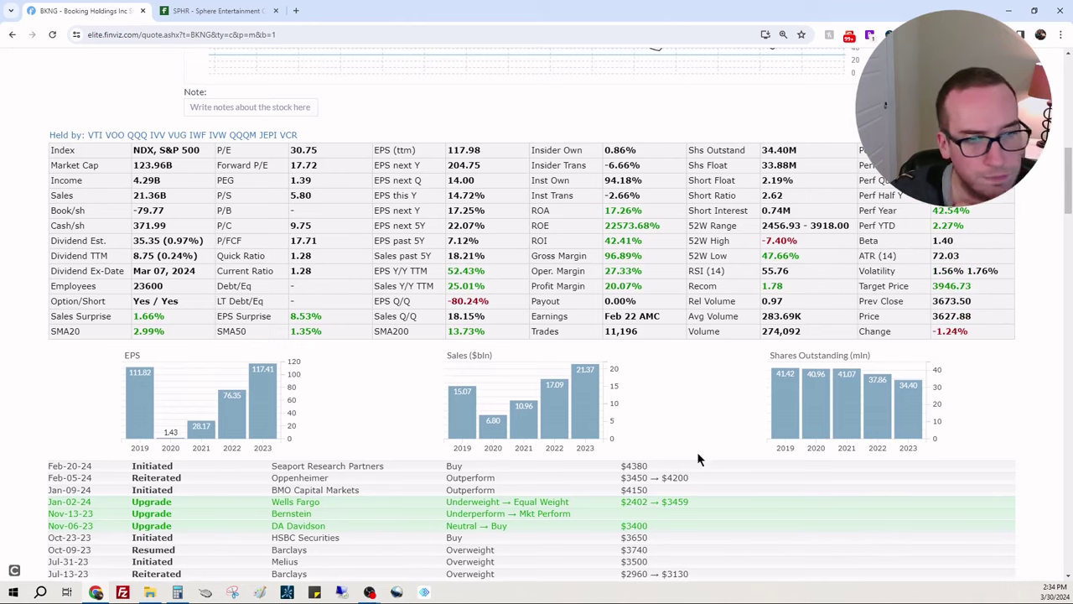
scroll(698, 453, "up", 5)
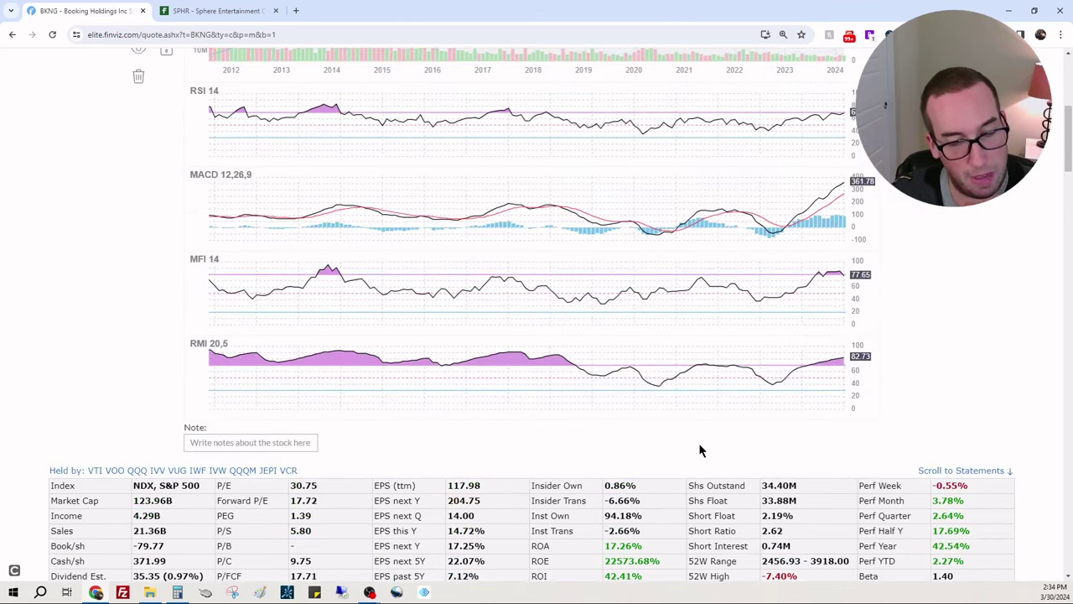
scroll(700, 446, "down", 1)
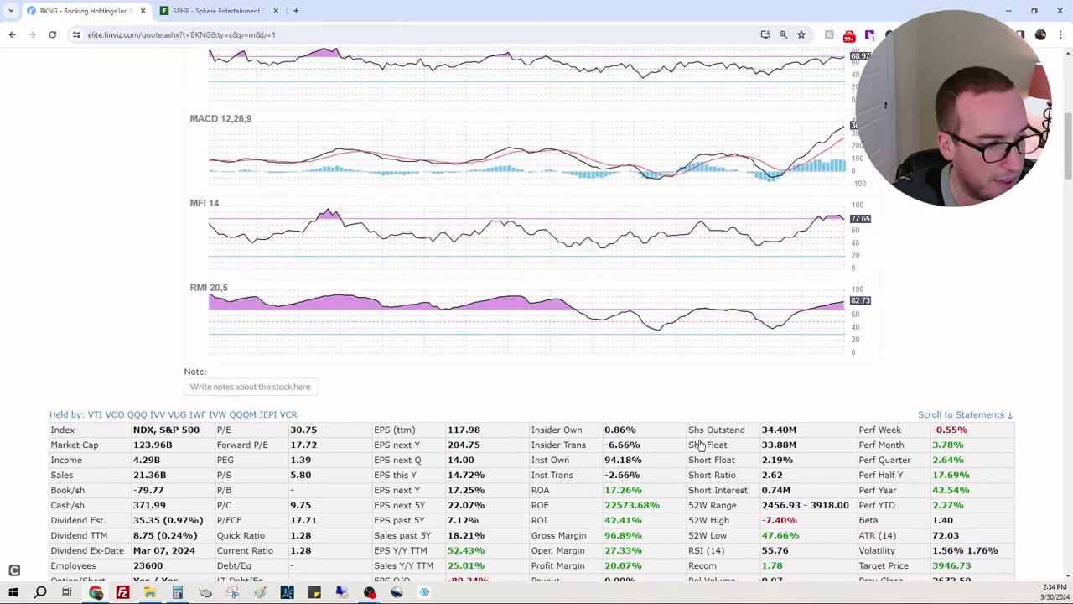
scroll(701, 445, "down", 2)
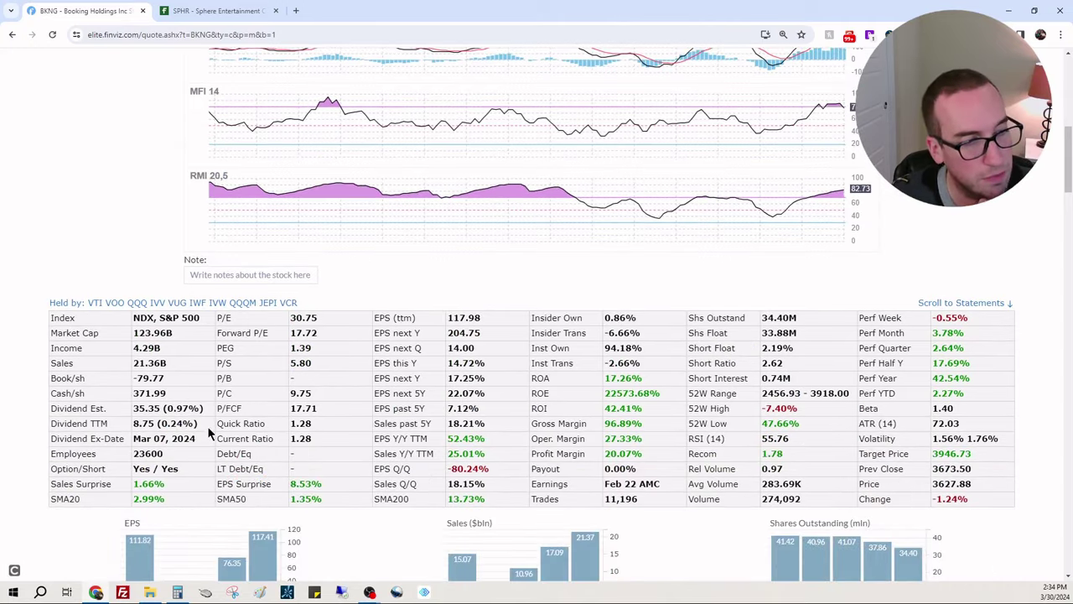
scroll(659, 423, "up", 2)
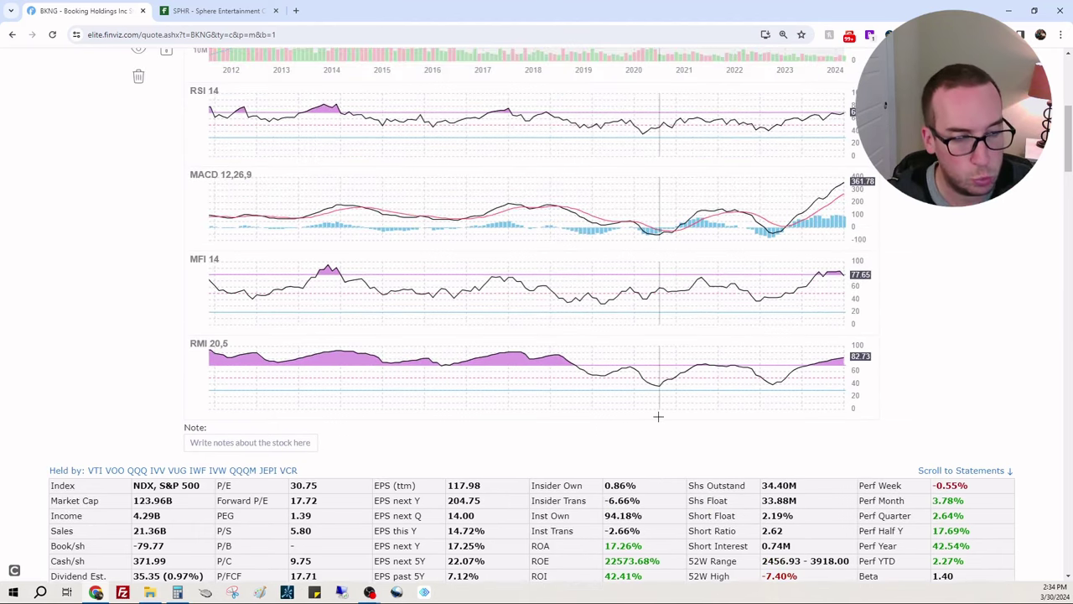
scroll(659, 415, "up", 6)
Step: Look up bkng on Fintel, then glance back at Finviz's BKNG fundamentals
left_click(251, 11)
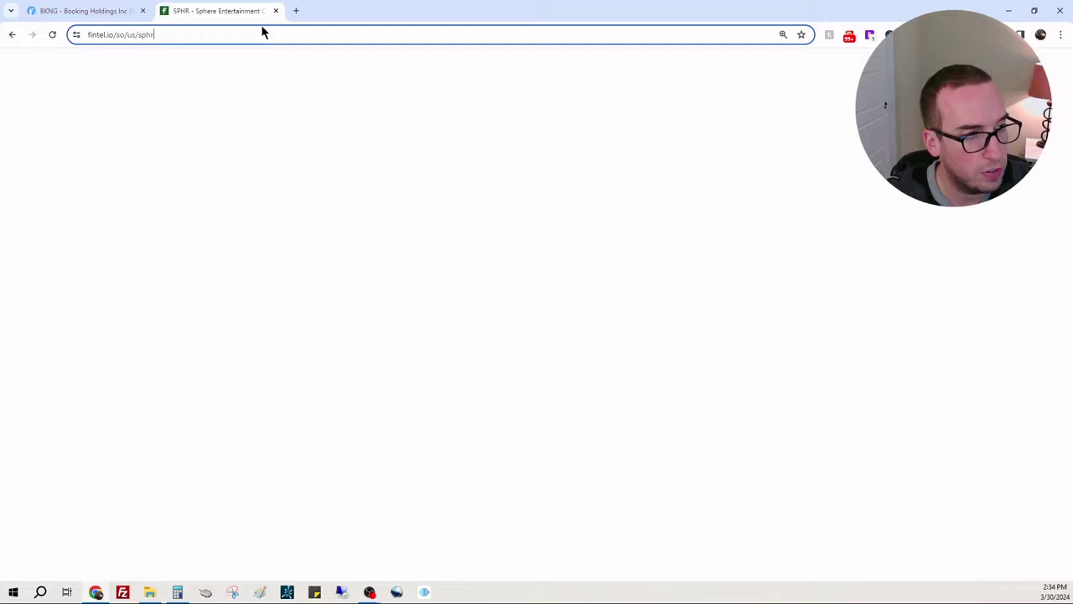
type("bkng")
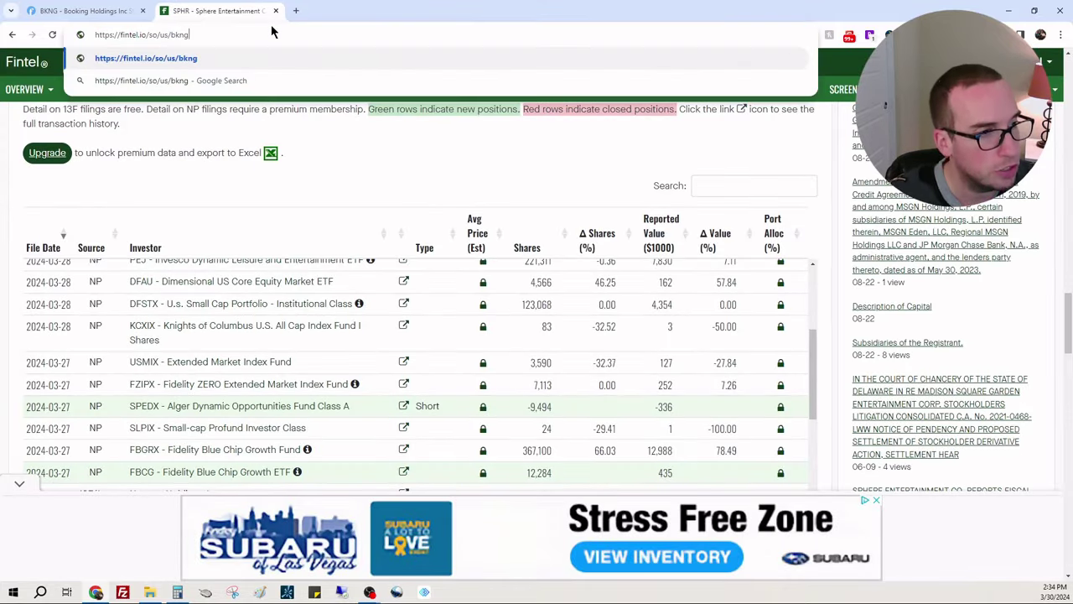
key("Return")
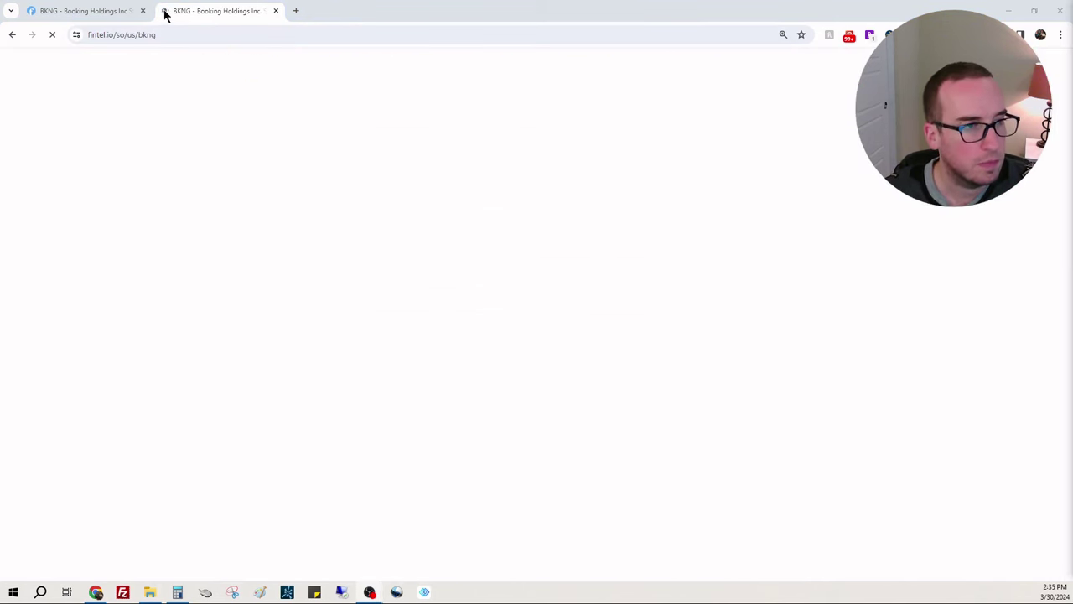
left_click(98, 11)
scroll(907, 385, "down", 10)
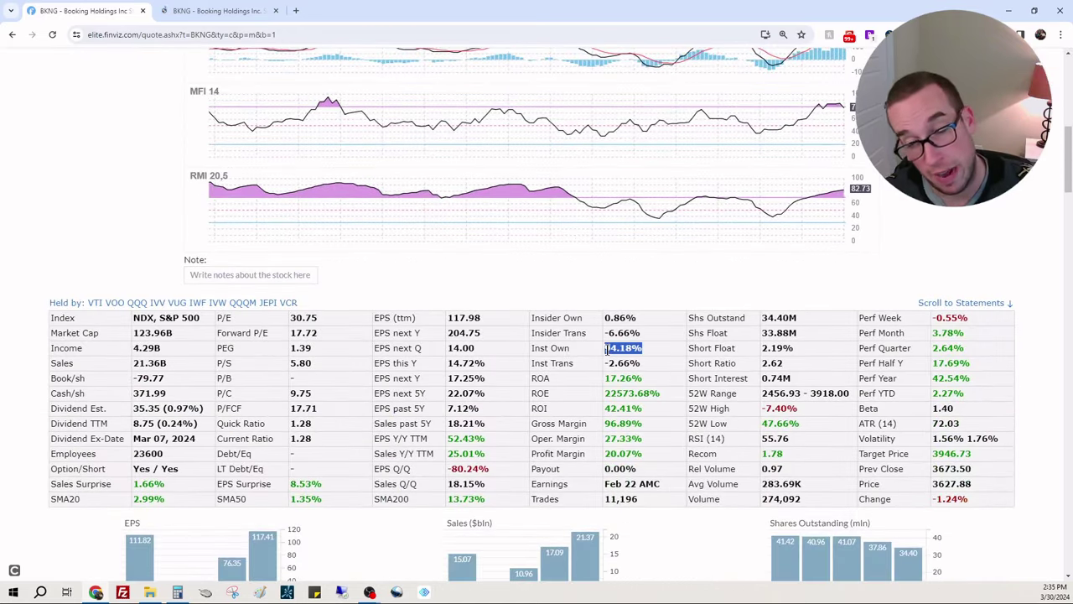
Step: Scroll Fintel's BKNG page through Basic Stats and Institutional Ownership to the 13D/G filings
left_click(218, 11)
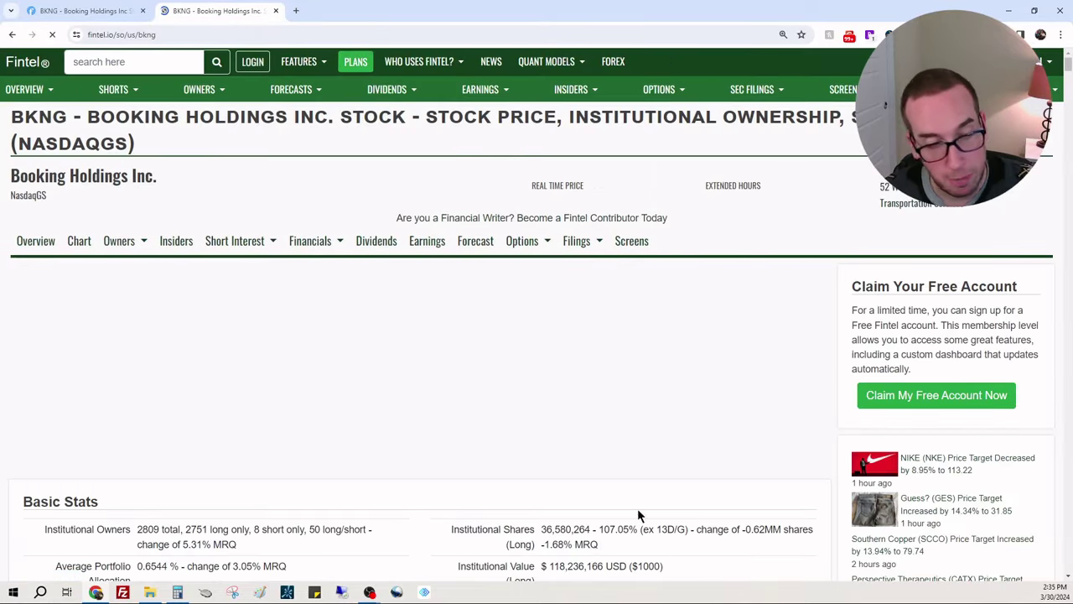
scroll(637, 508, "down", 3)
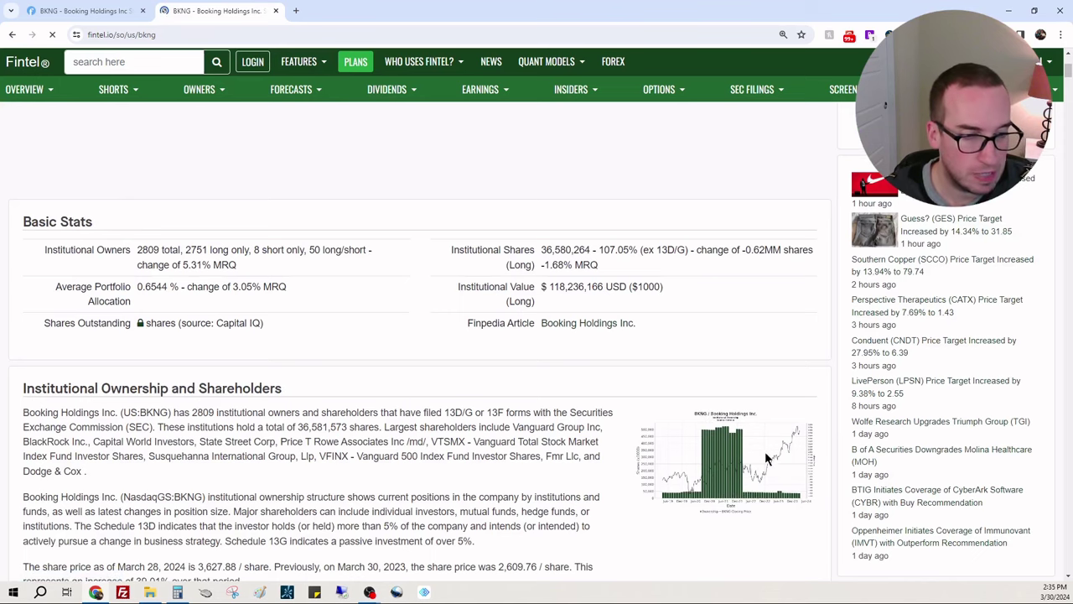
scroll(766, 459, "down", 10)
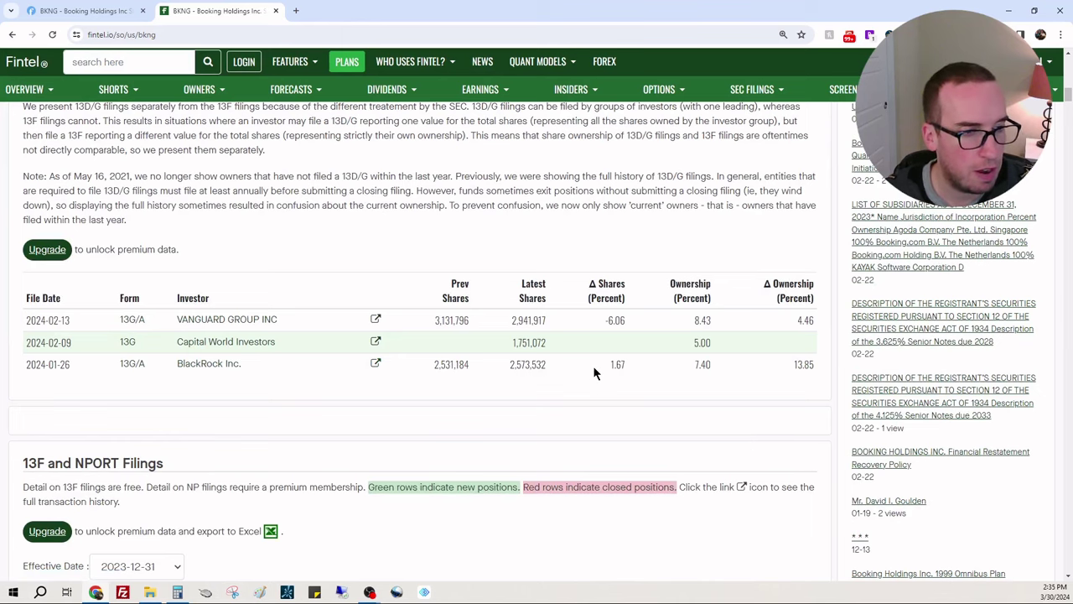
scroll(578, 336, "up", 2)
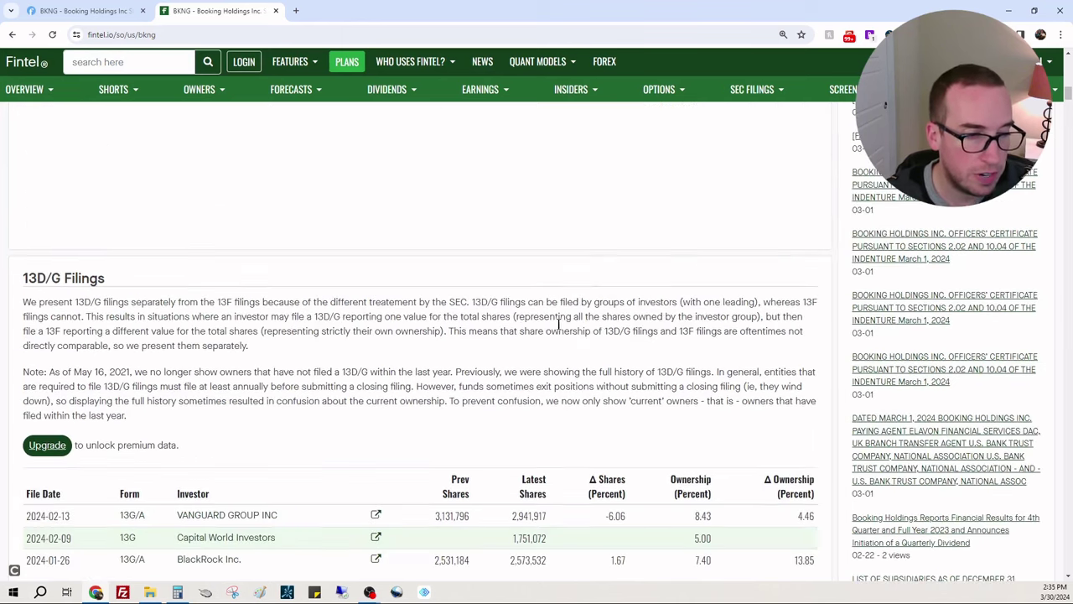
scroll(635, 393, "down", 1)
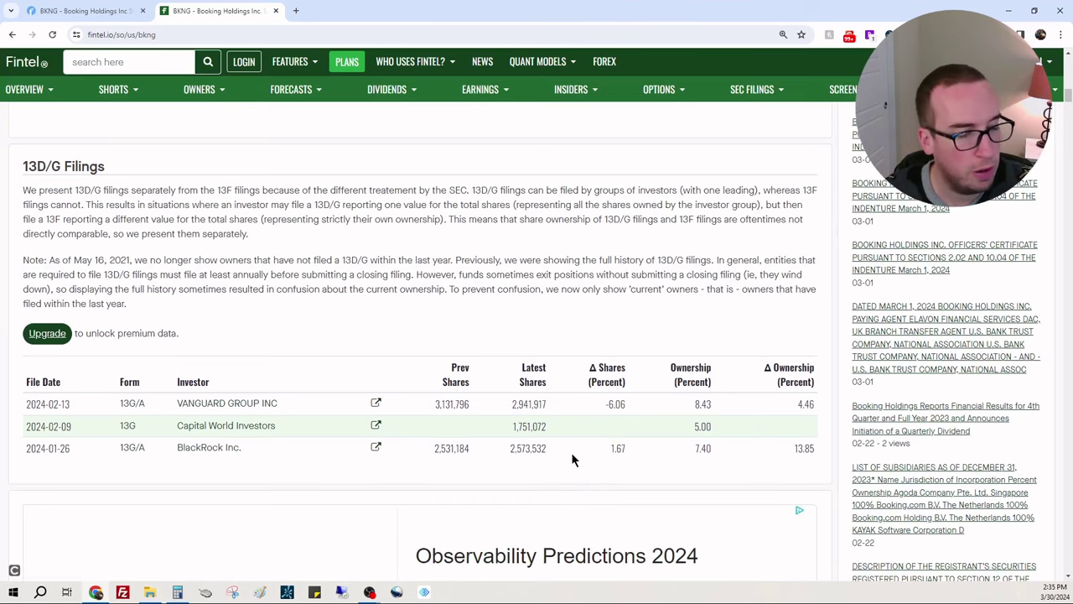
scroll(336, 293, "up", 1)
Step: Zoom BKNG's monthly chart out to more years and draw a rising trendline along the lows
left_click(79, 11)
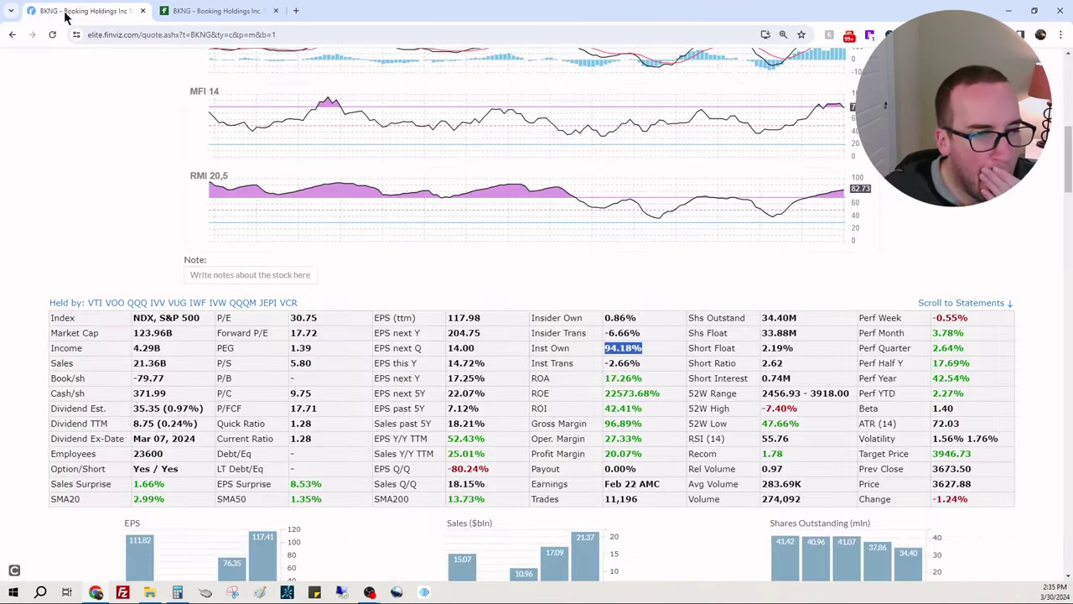
scroll(868, 263, "up", 3)
scroll(926, 287, "up", 1)
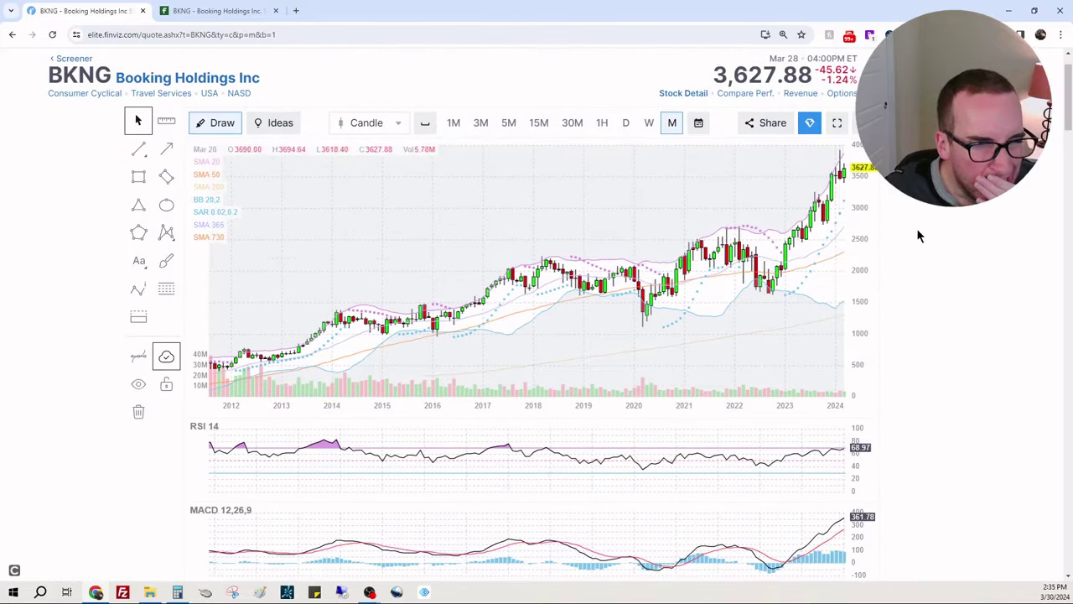
left_click_drag(566, 399, 209, 424)
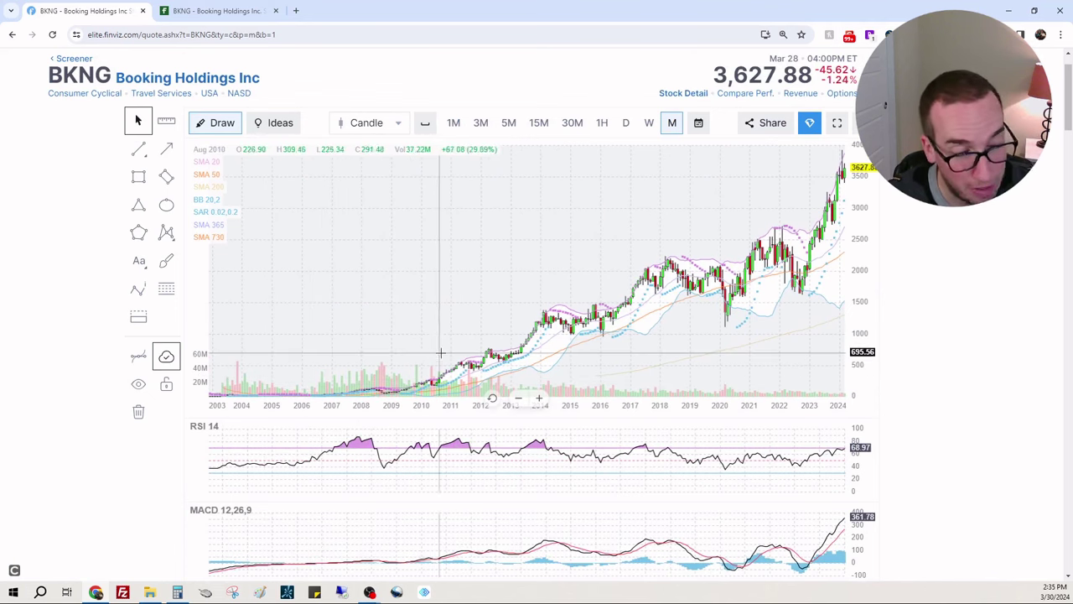
left_click_drag(438, 356, 306, 319)
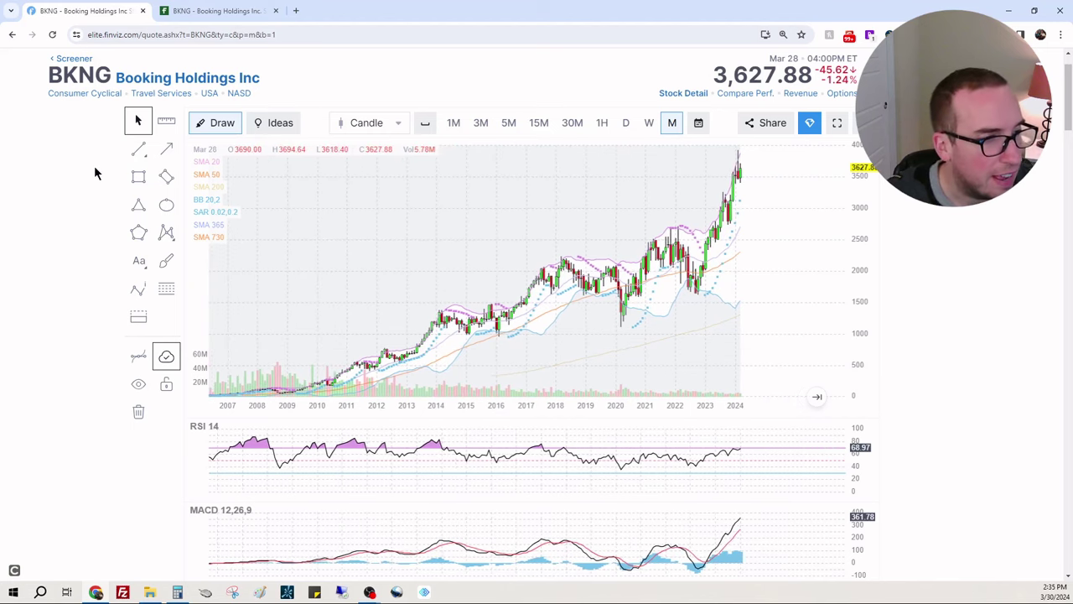
left_click(137, 150)
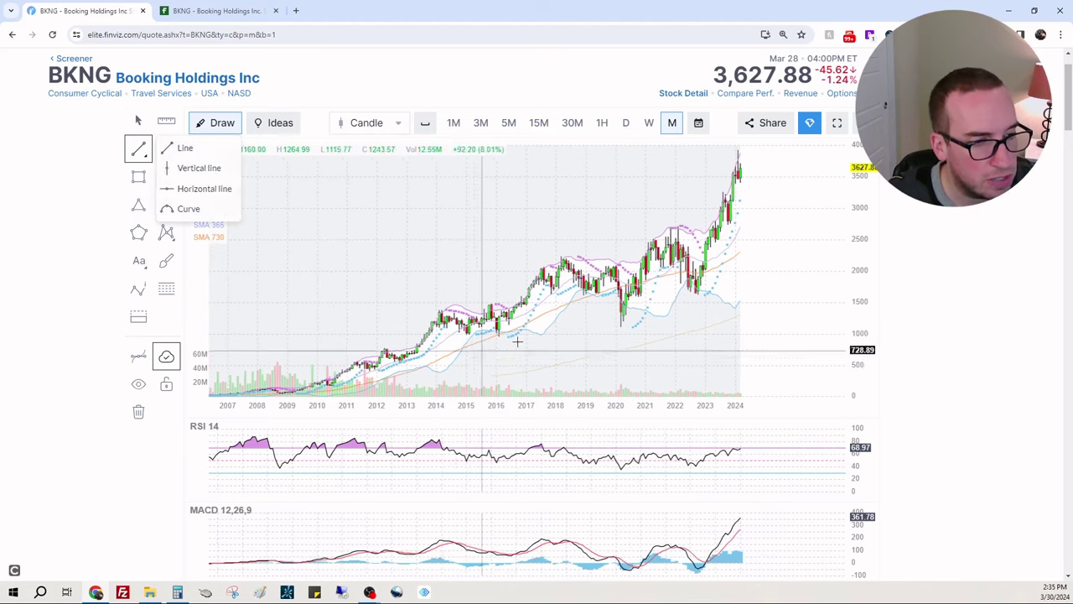
left_click(846, 296)
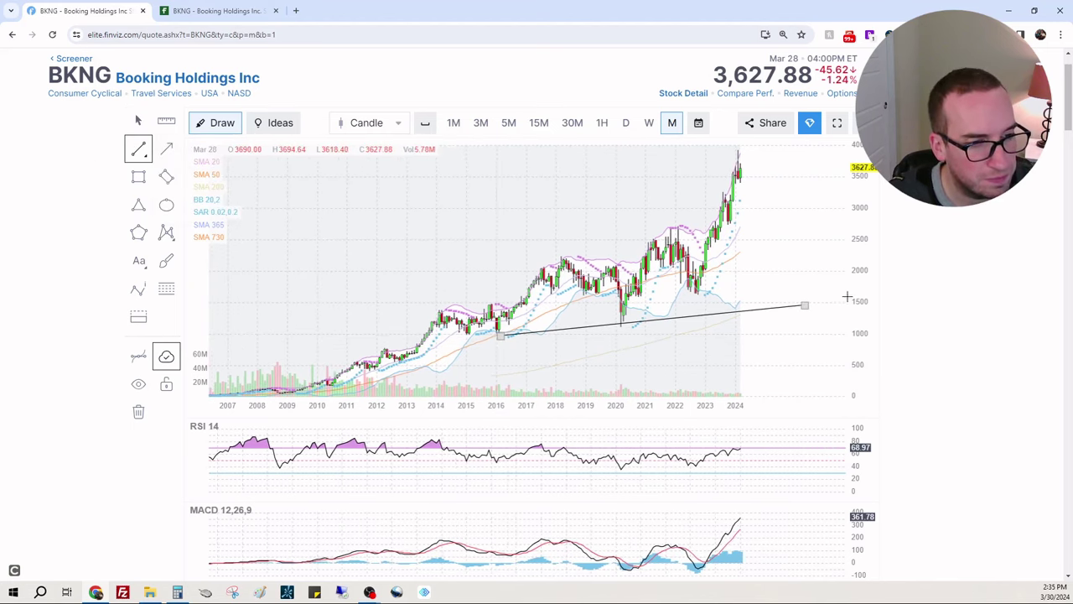
left_click_drag(805, 305, 826, 286)
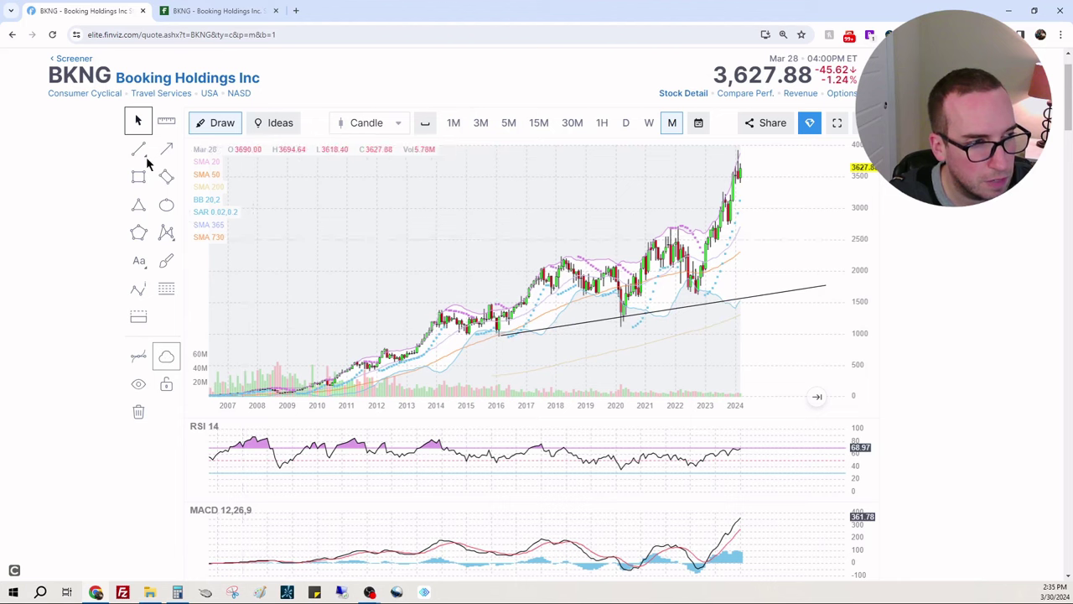
Step: Draw a second trendline from the 2008 low through the 2020 low, and retilt the upper line
left_click(138, 148)
left_click(219, 149)
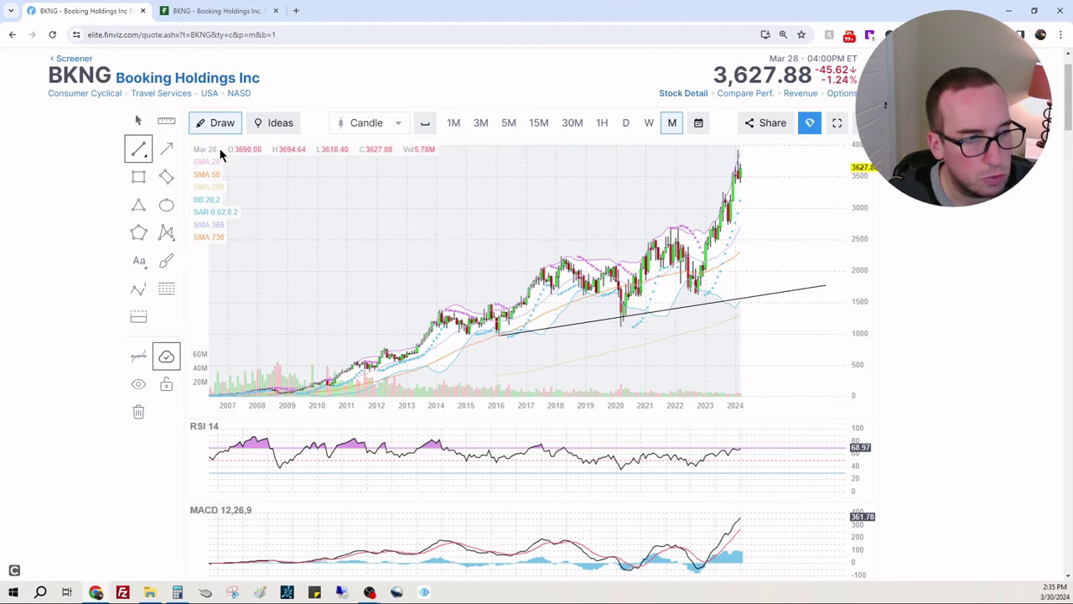
left_click(622, 321)
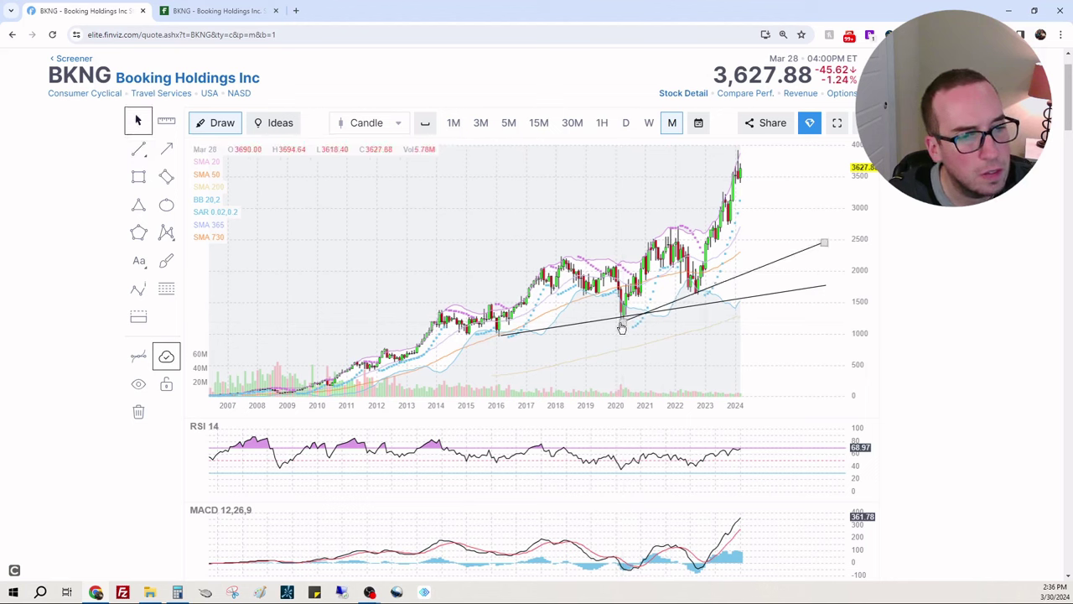
left_click_drag(622, 327, 408, 388)
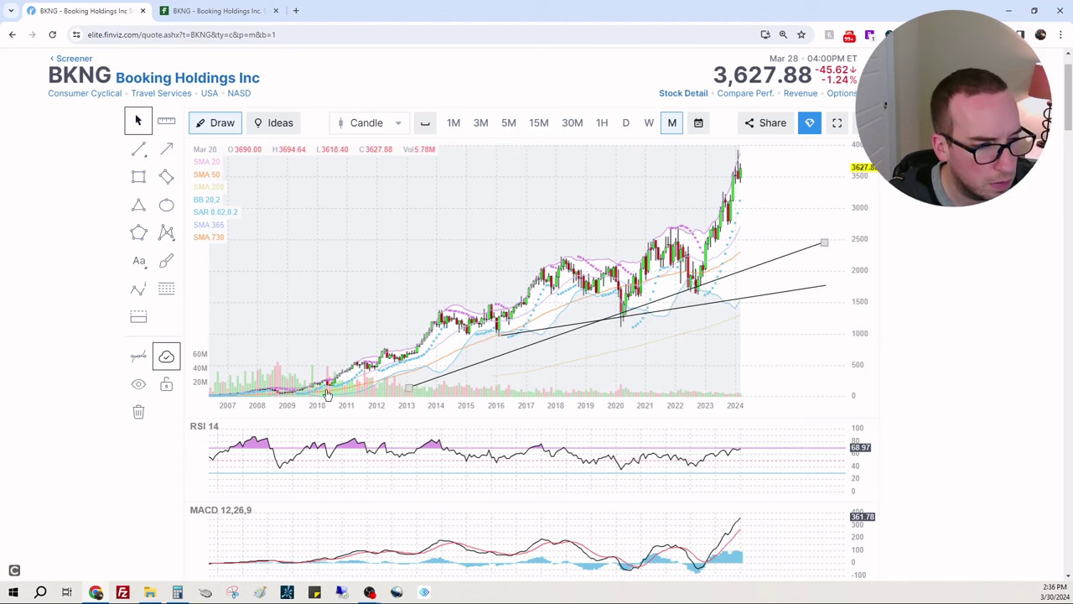
left_click_drag(327, 394, 286, 393)
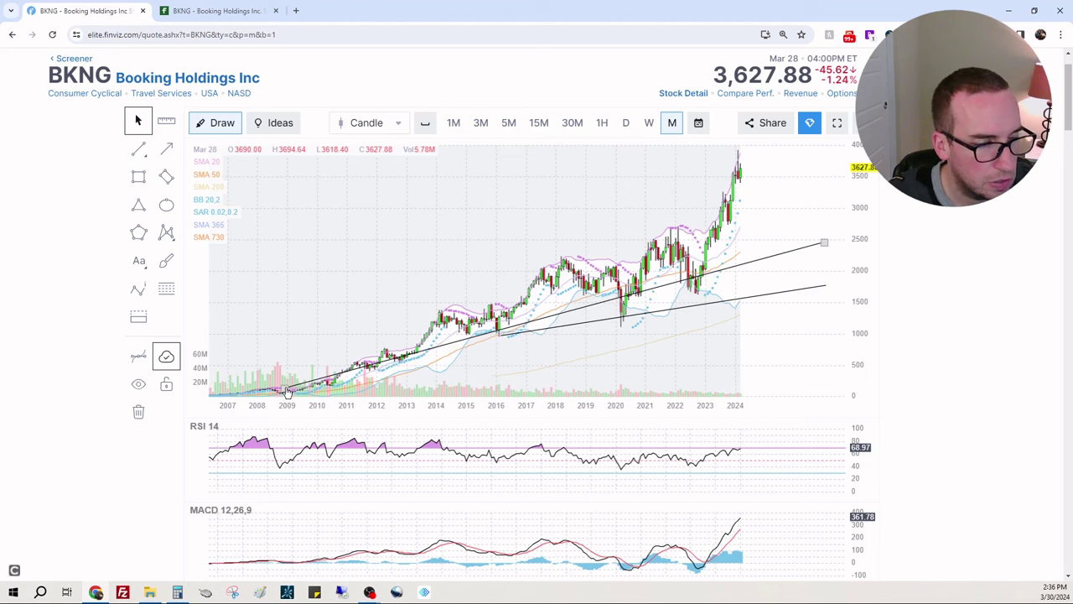
left_click_drag(282, 395, 257, 399)
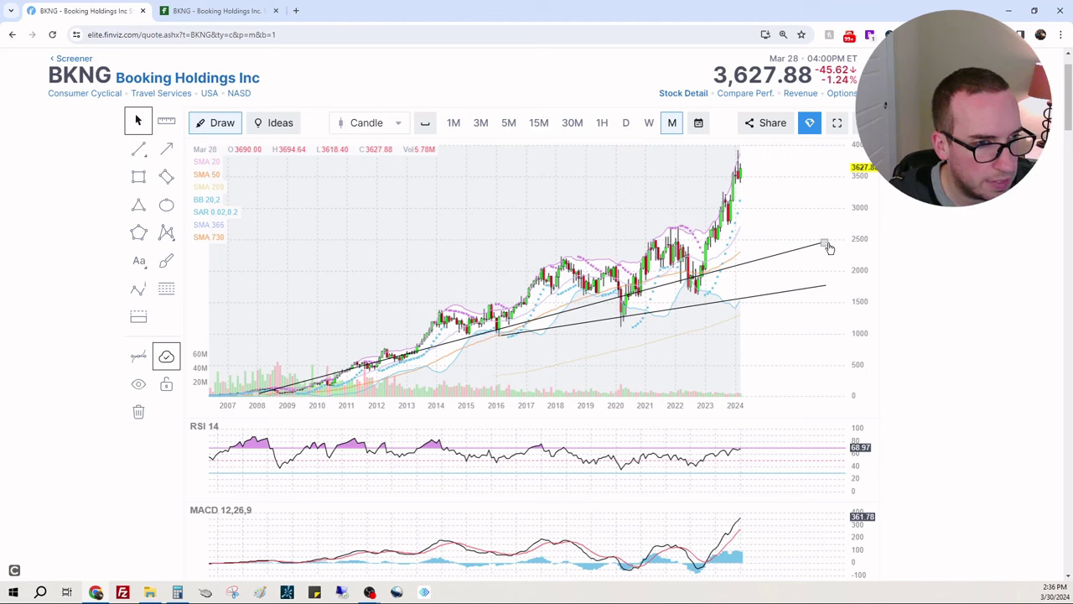
left_click_drag(827, 246, 829, 250)
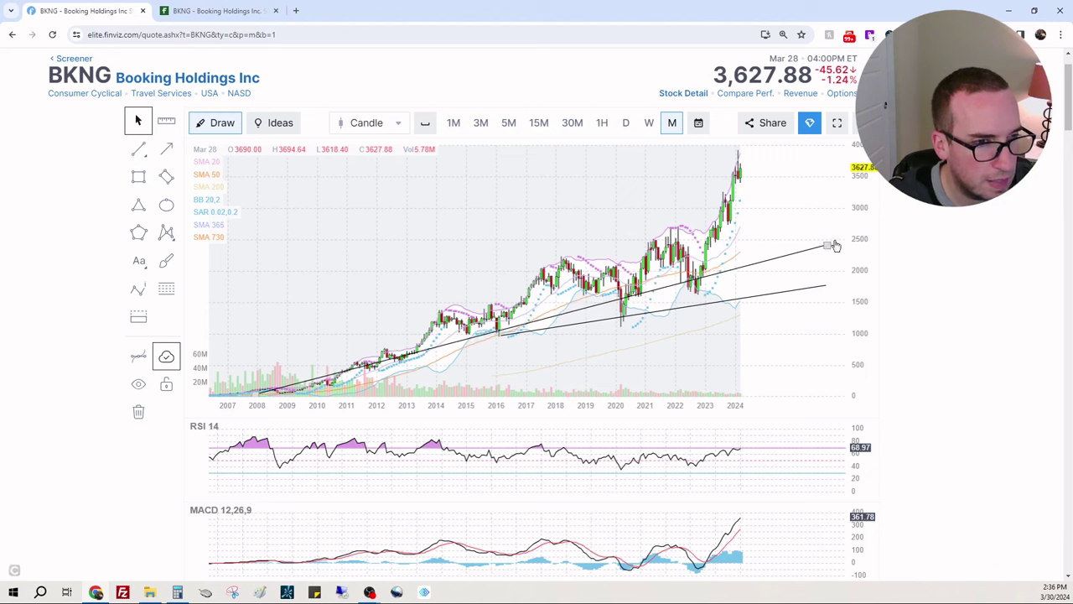
Step: Drag the upper BKNG trendline's right endpoint slightly further right
left_click_drag(835, 247, 840, 246)
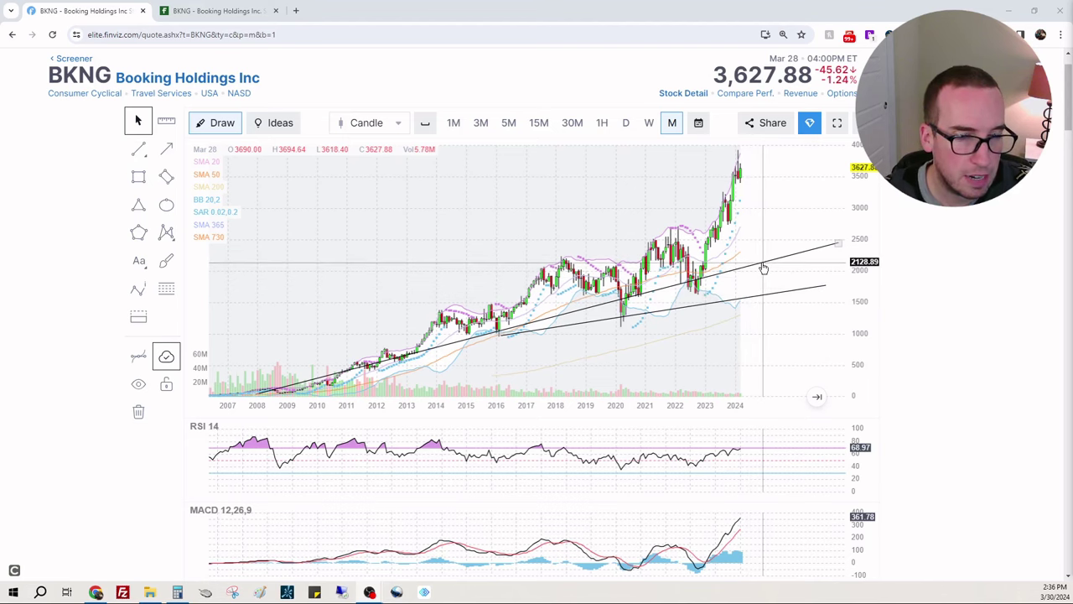
scroll(763, 268, "up", 1)
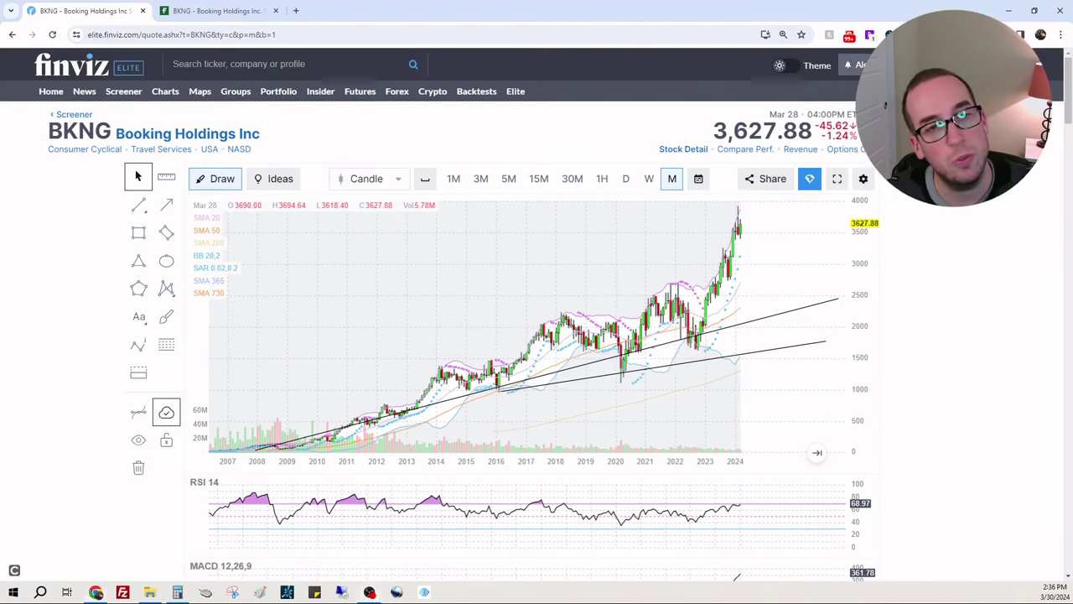
Step: Add a new ticker alert row for BKNG on the price alerts page
left_click(855, 64)
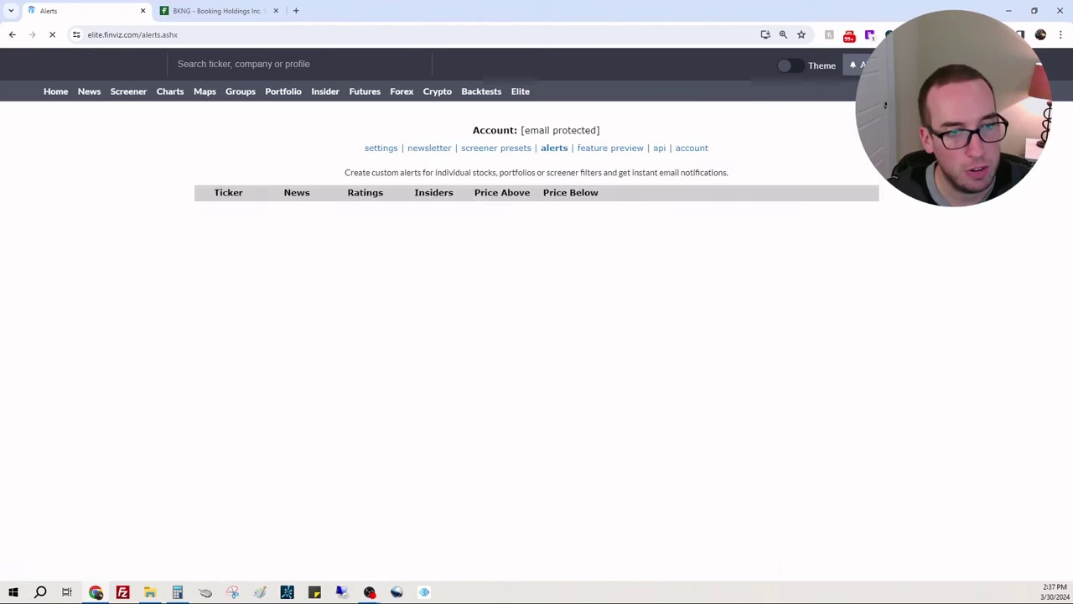
left_click(312, 538)
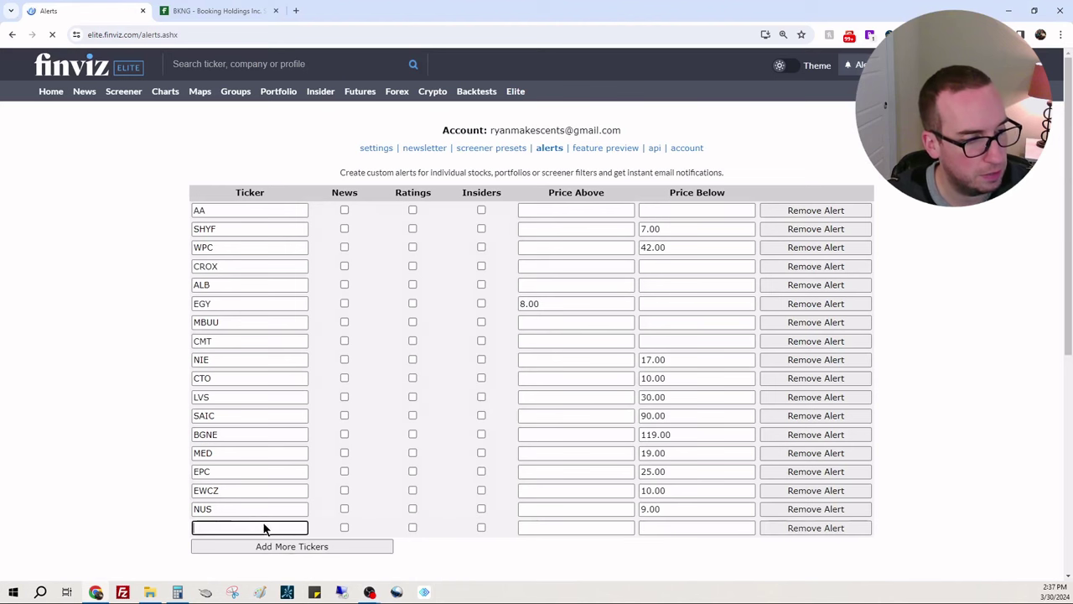
left_click(259, 526)
type("d")
key("BackSpace")
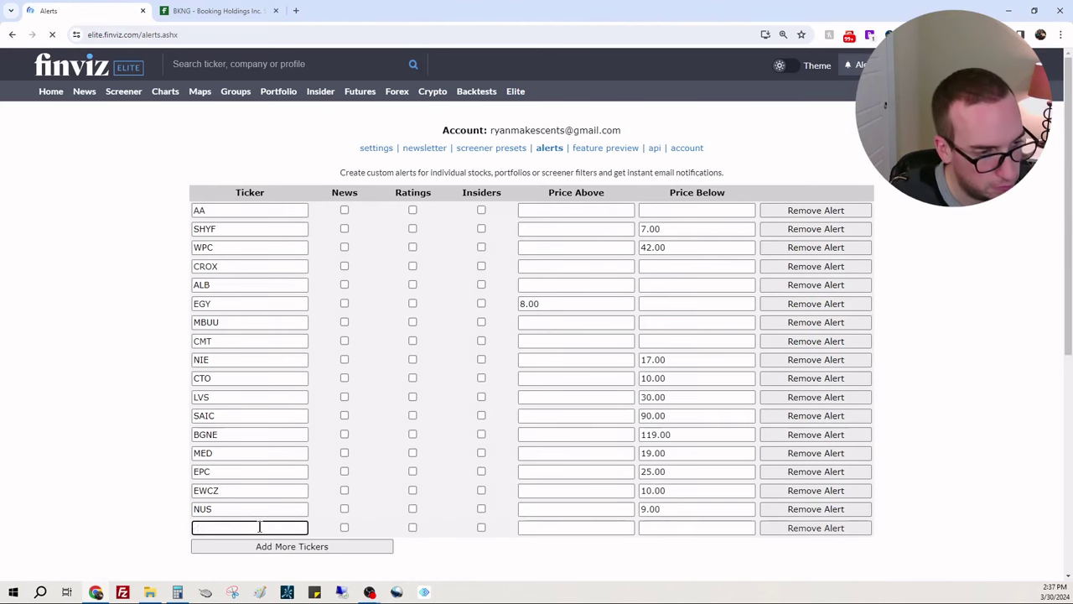
type("b")
type("ng")
Step: Set the BKNG row's Price Below trigger to 2000 and save the changes
key("Tab")
key("Tab")
key("Tab")
key("Tab")
key("Tab")
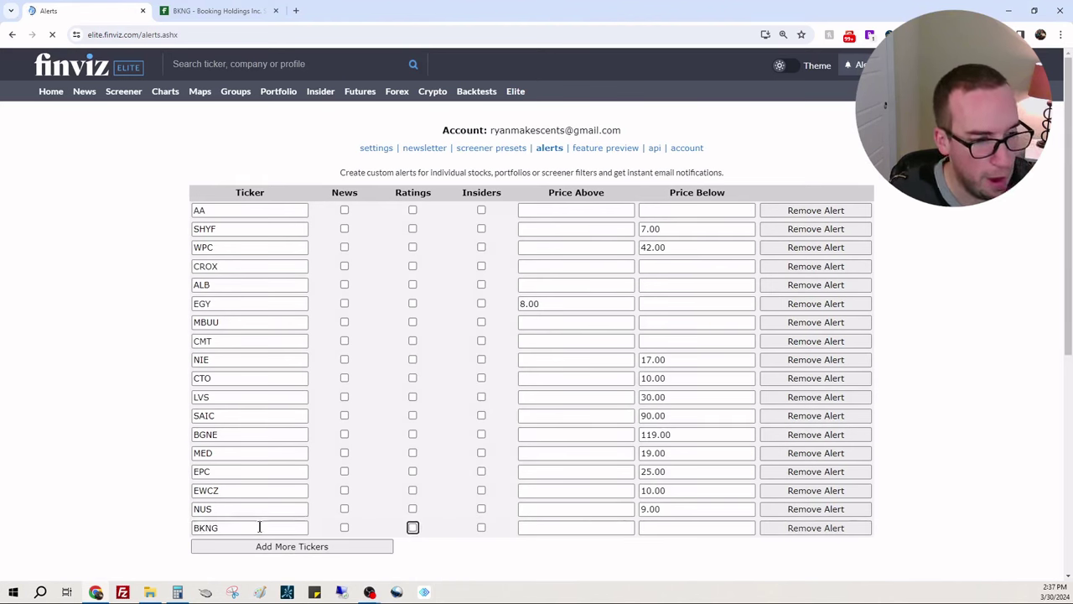
type("20000")
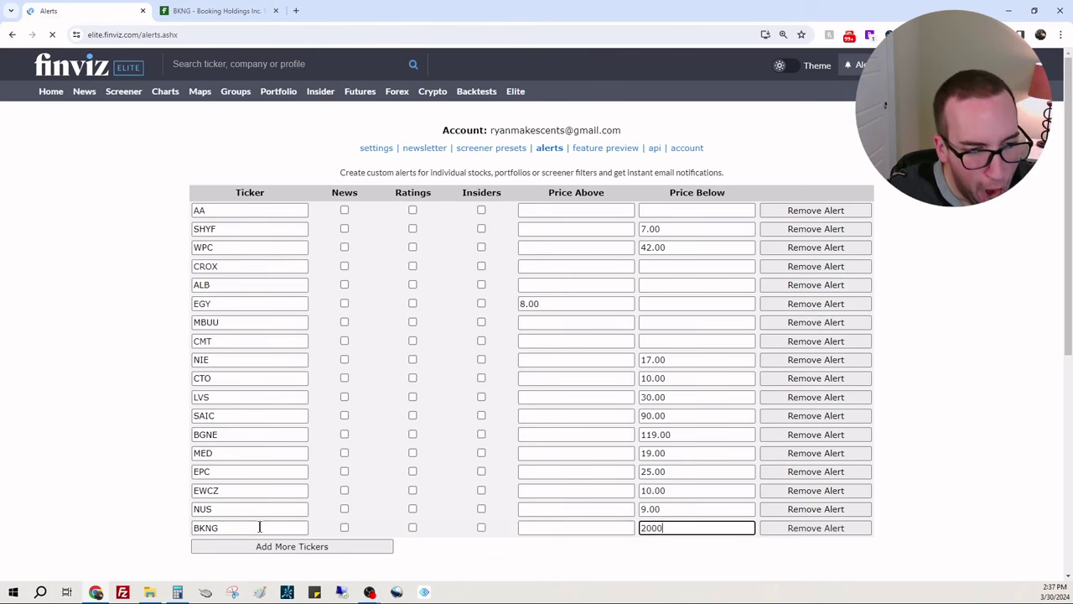
key("BackSpace")
scroll(800, 421, "down", 5)
left_click(528, 496)
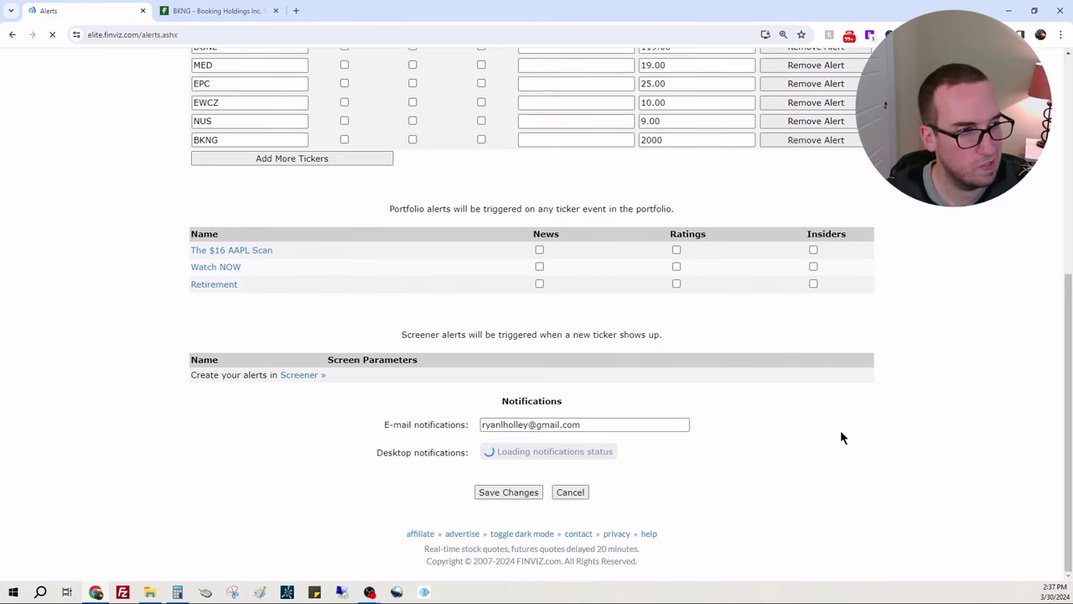
scroll(842, 437, "up", 3)
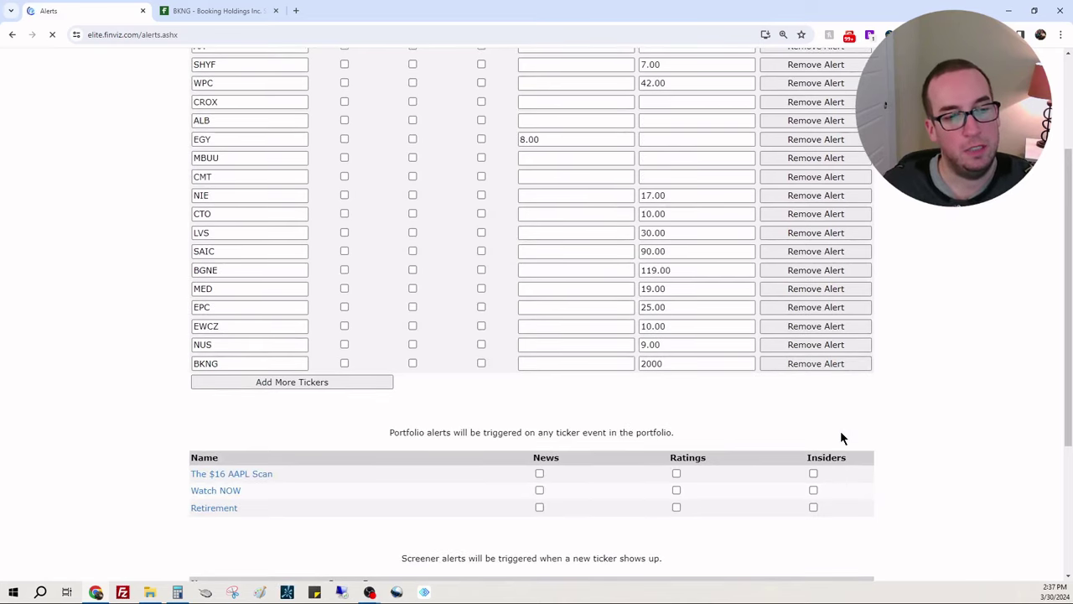